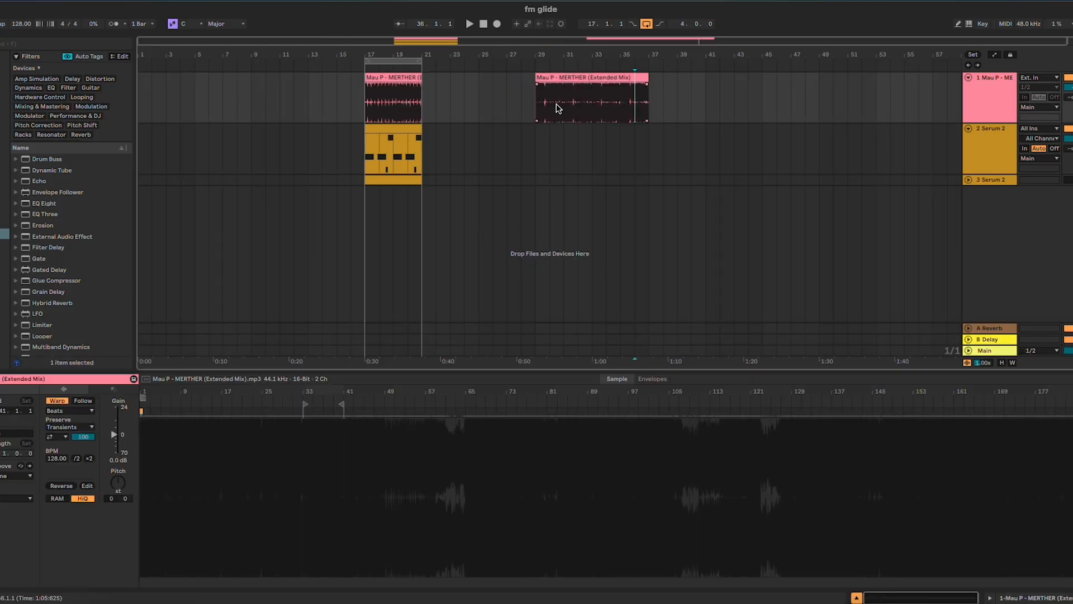
Play the reference audio clip on the first track from bar 29
left_click(536, 106)
scroll(537, 107, "up", 3)
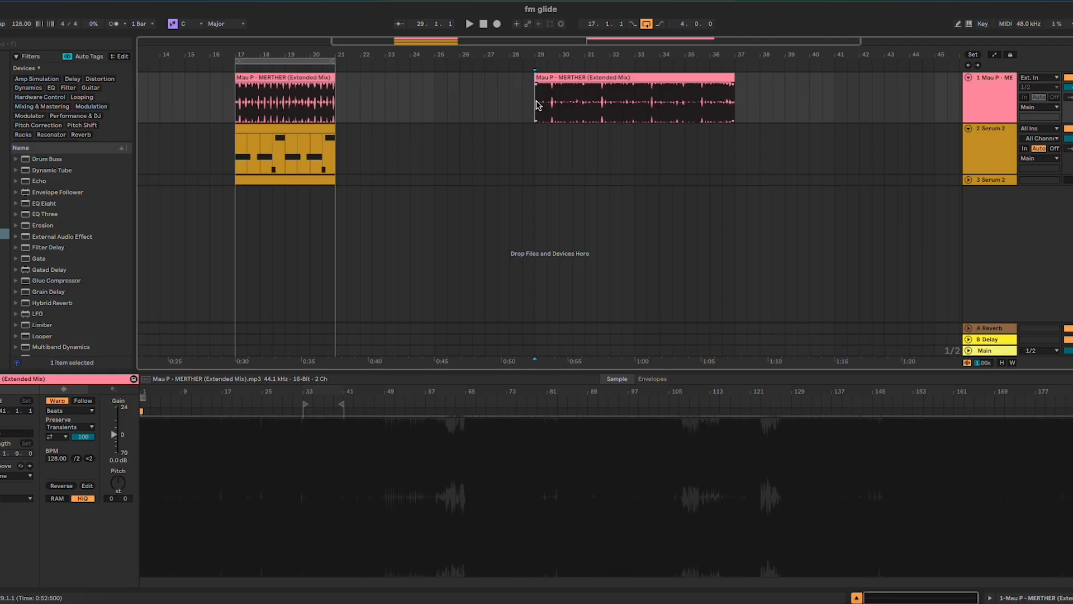
double_click(554, 88)
left_click(535, 103)
key("space")
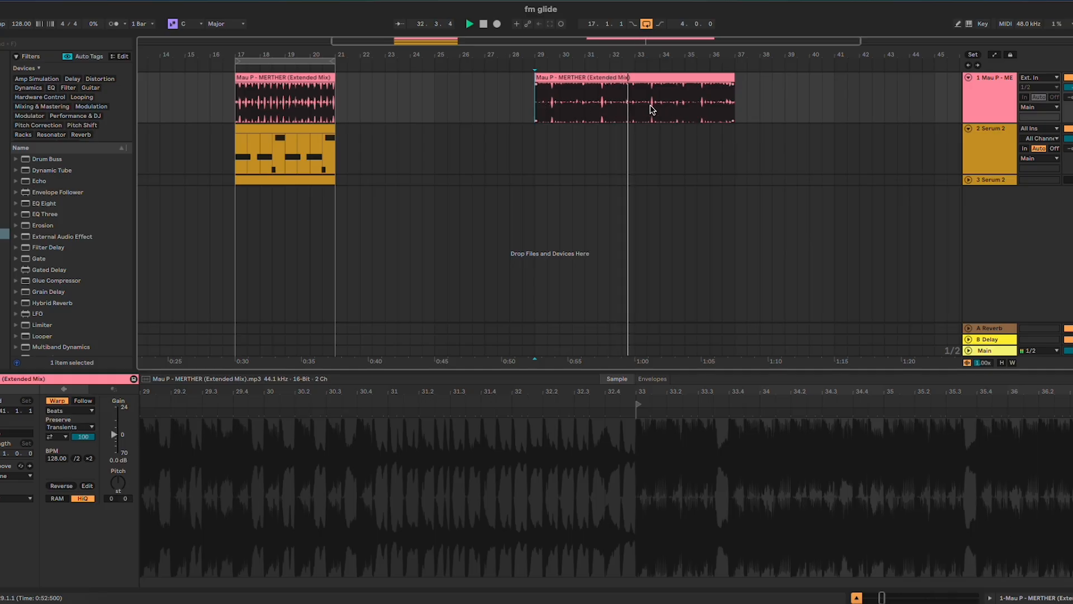
Stop playback and delete the MERTHER (Extended Mix) audio clip at bar 29
left_click(640, 76)
key("space")
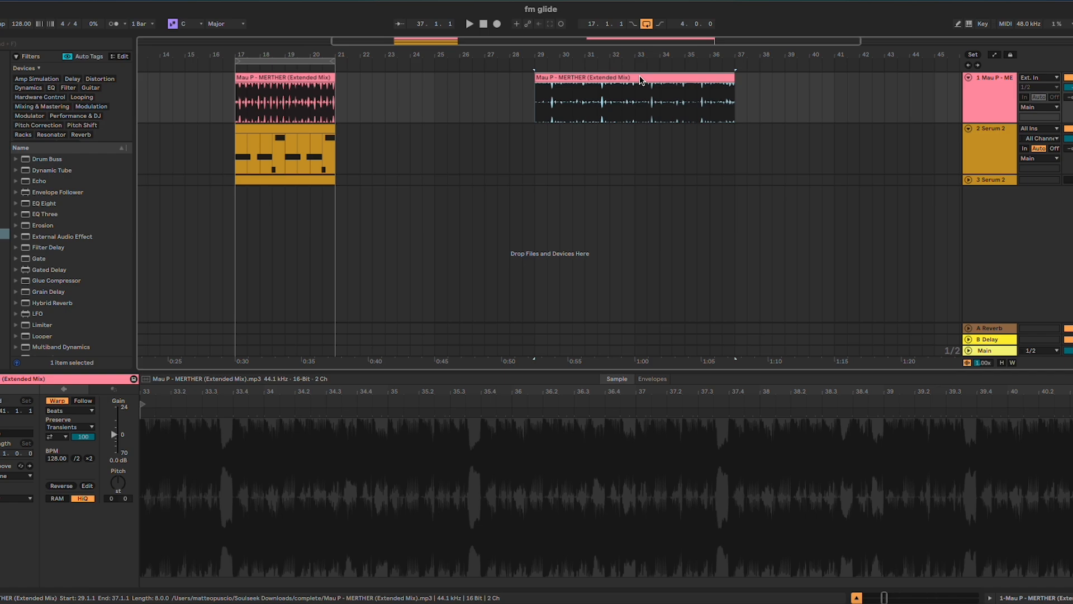
key("Delete")
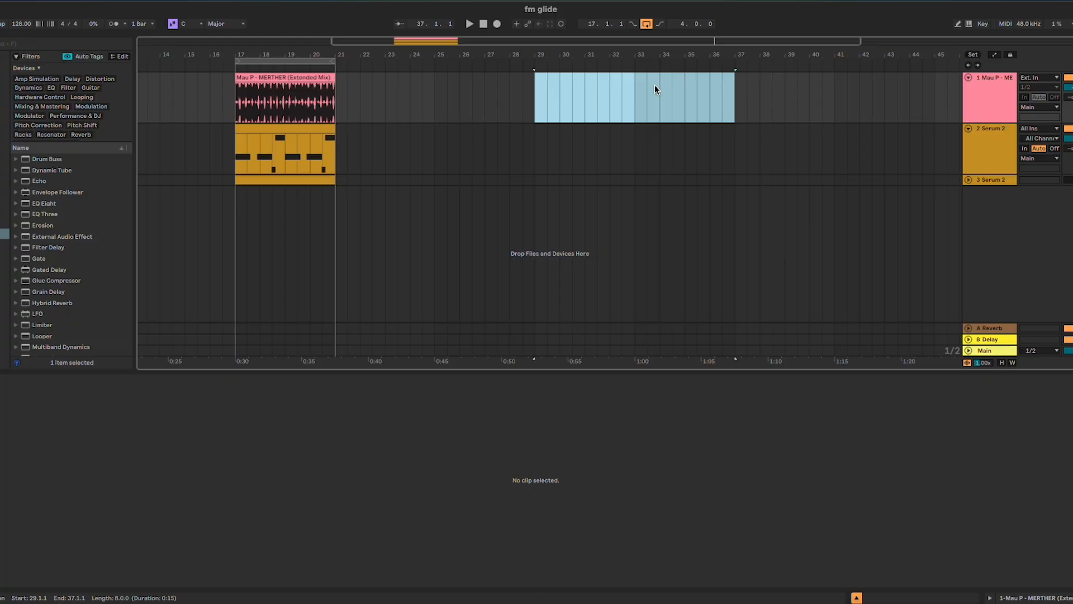
Open the MIDI clip at bar 17 on the upper Serum 2 track and slightly lengthen its first D#3 note
scroll(477, 137, "left", 4)
left_click(372, 128)
scroll(373, 128, "up", 5)
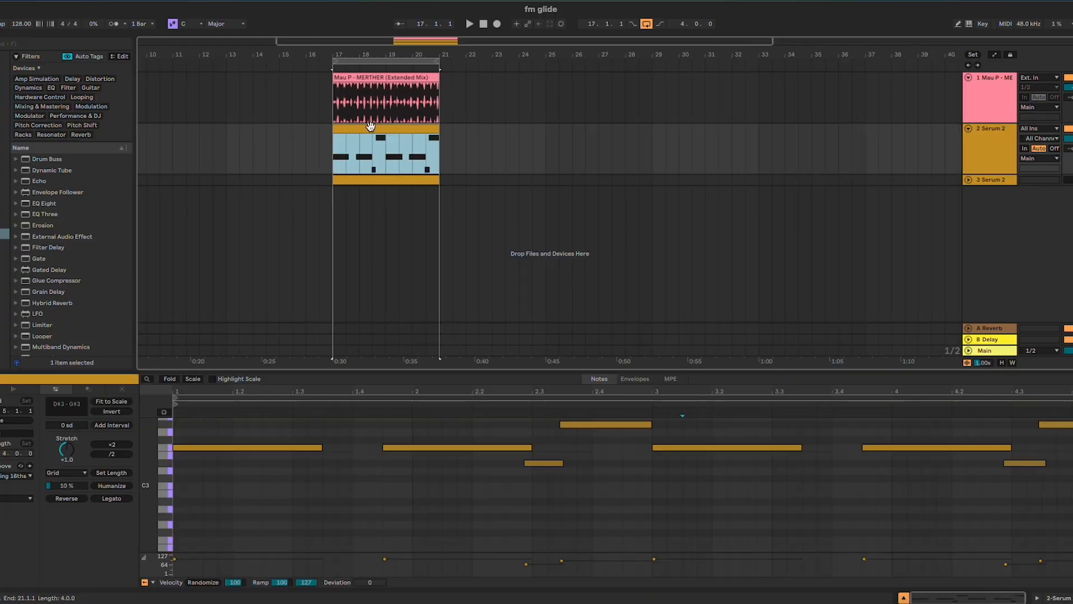
scroll(373, 128, "left", 3)
scroll(373, 130, "up", 2)
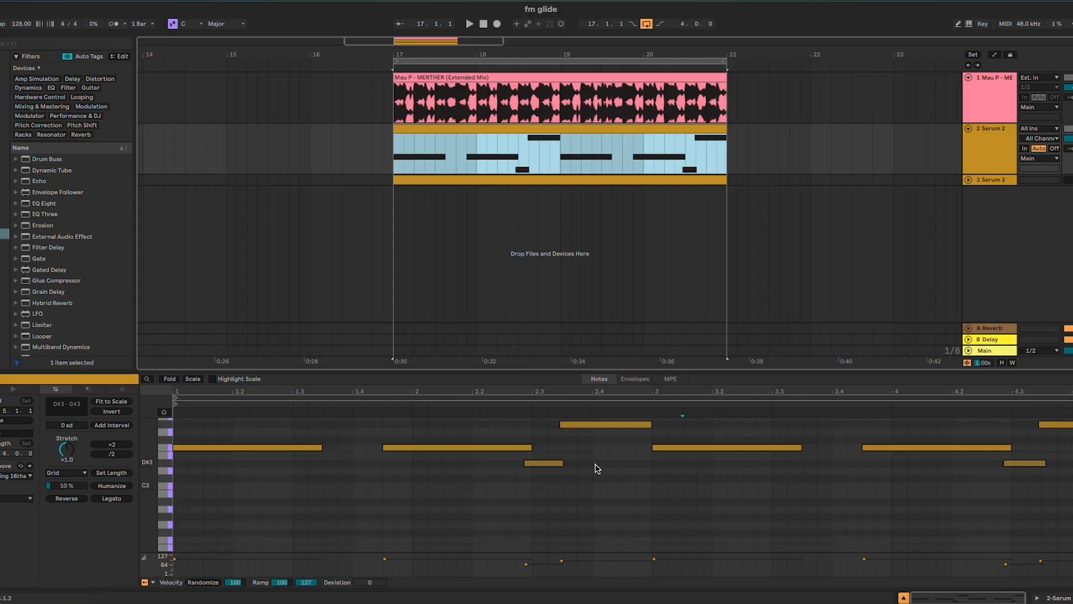
left_click(563, 464)
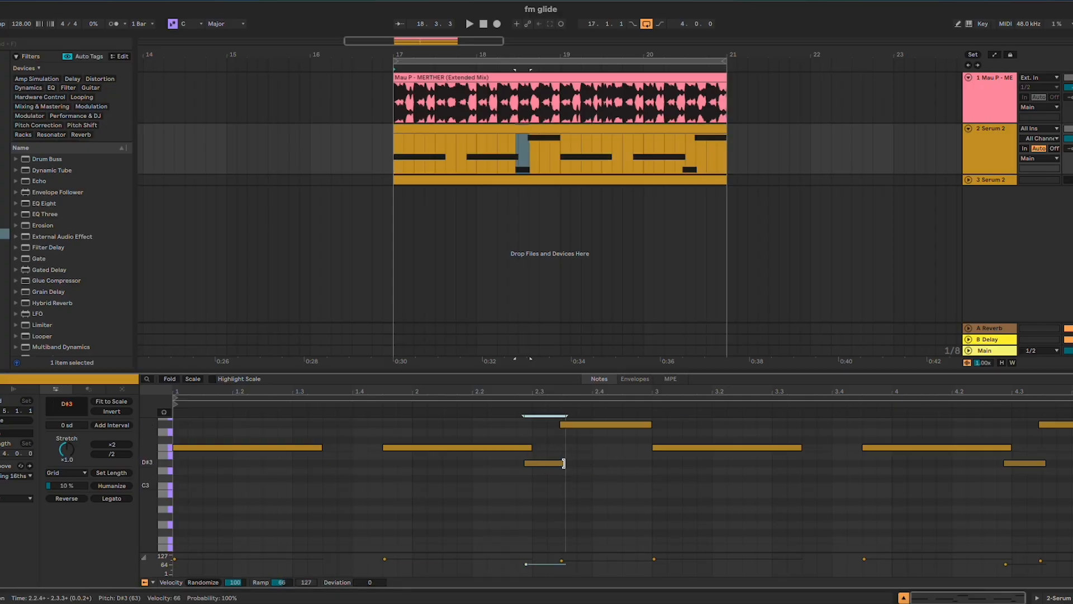
Play the MIDI pattern and examine how the notes between beats 1.4 and 3 overlap
key("space")
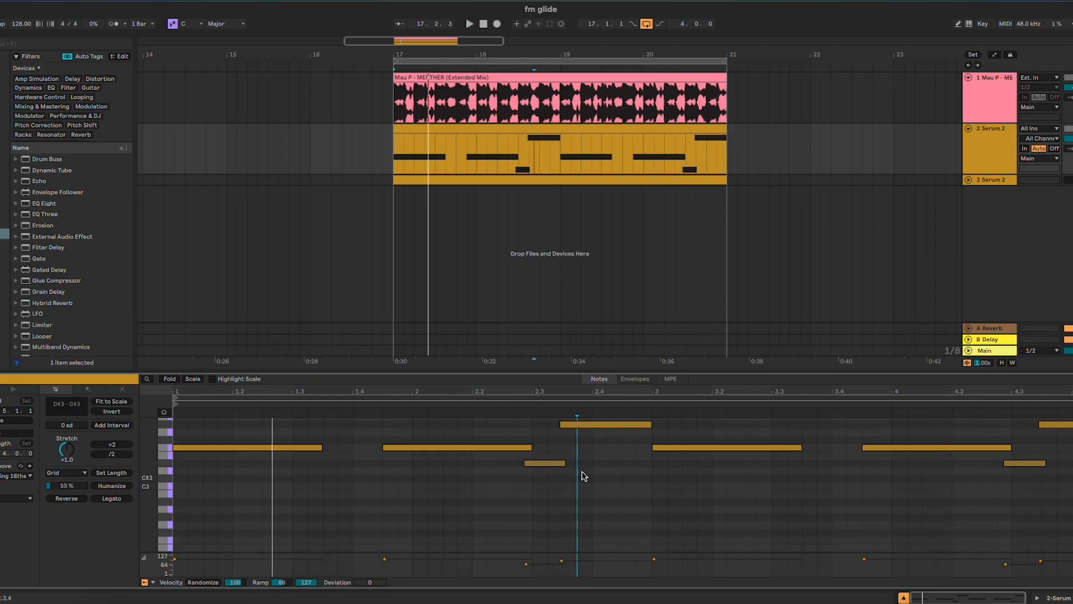
mouse_move(384, 412)
left_mouse_down()
mouse_move(623, 508)
mouse_move(604, 506)
left_mouse_up()
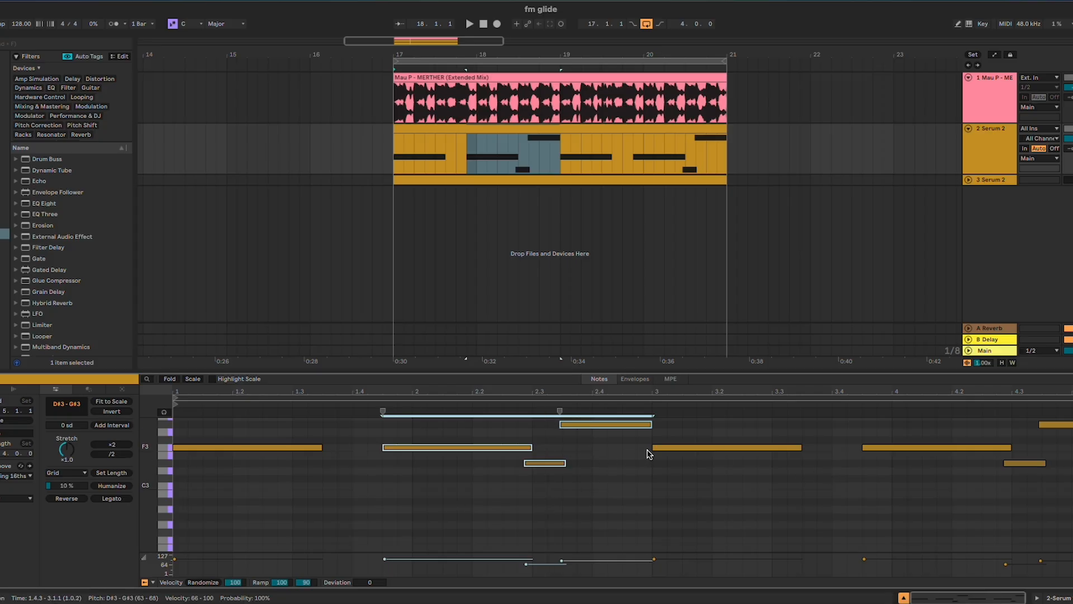
left_click(1070, 491)
Show the devices of the upper Serum 2 track and open the Serum 2 instrument's window
double_click(999, 164)
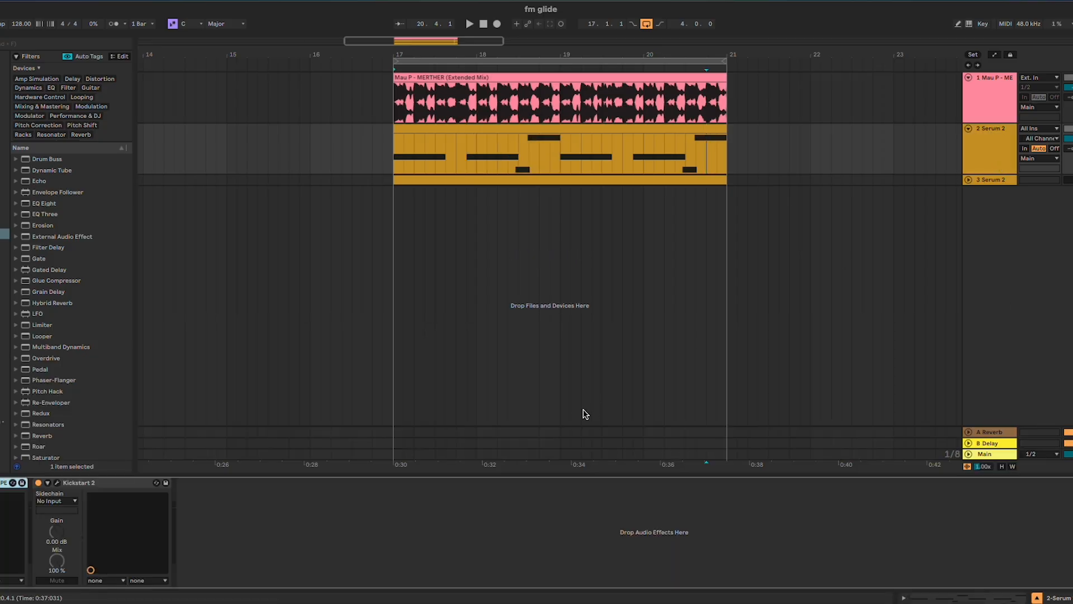
left_click(56, 484)
left_click(56, 484)
left_click(1, 483)
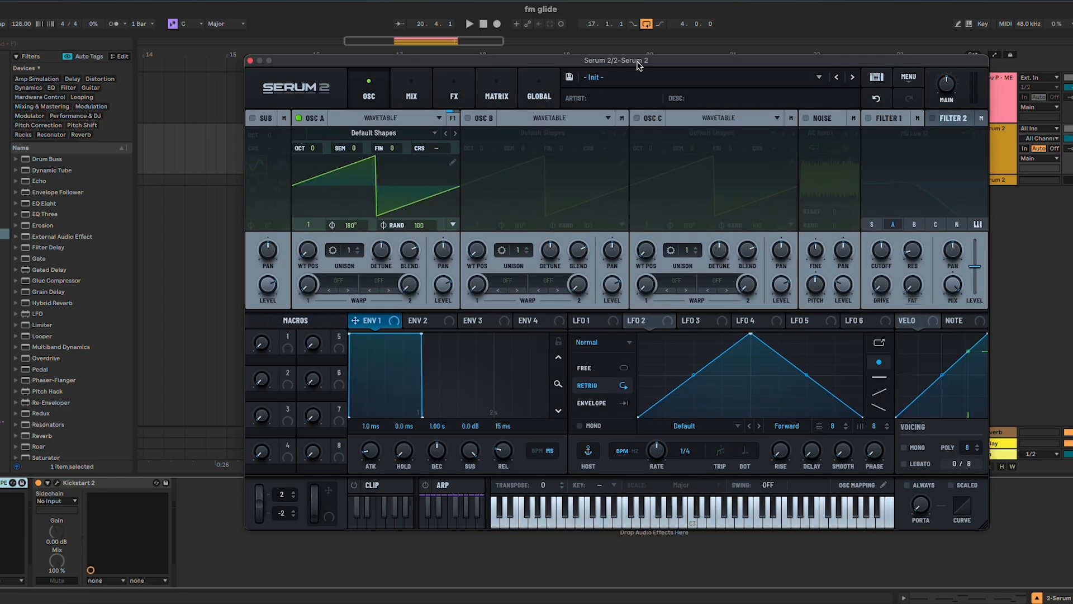
Load the analog Basic Shapes wavetable into oscillator A
left_click(421, 135)
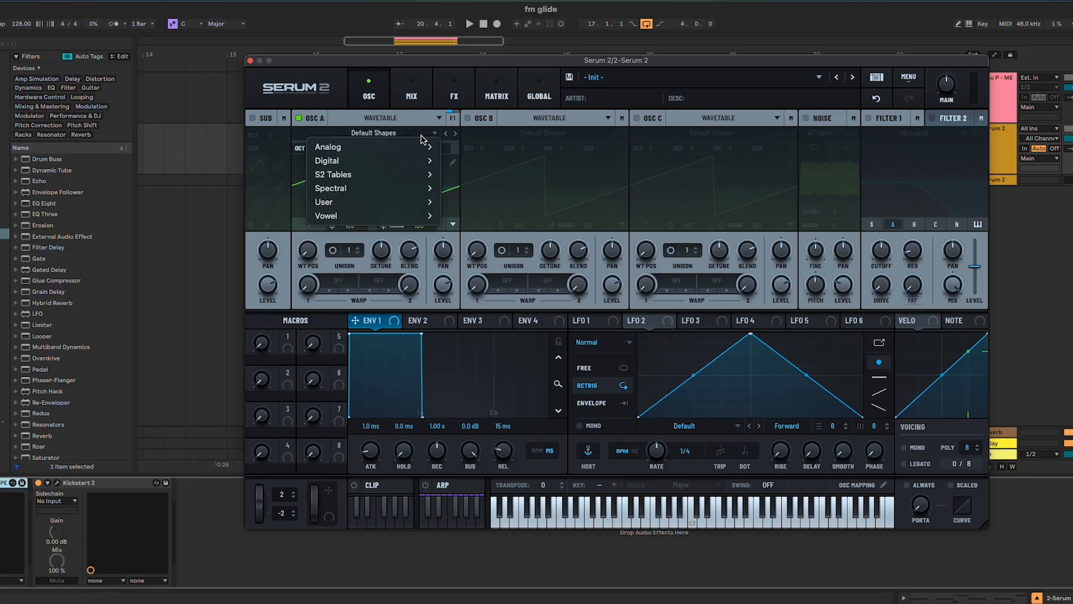
mouse_move(424, 146)
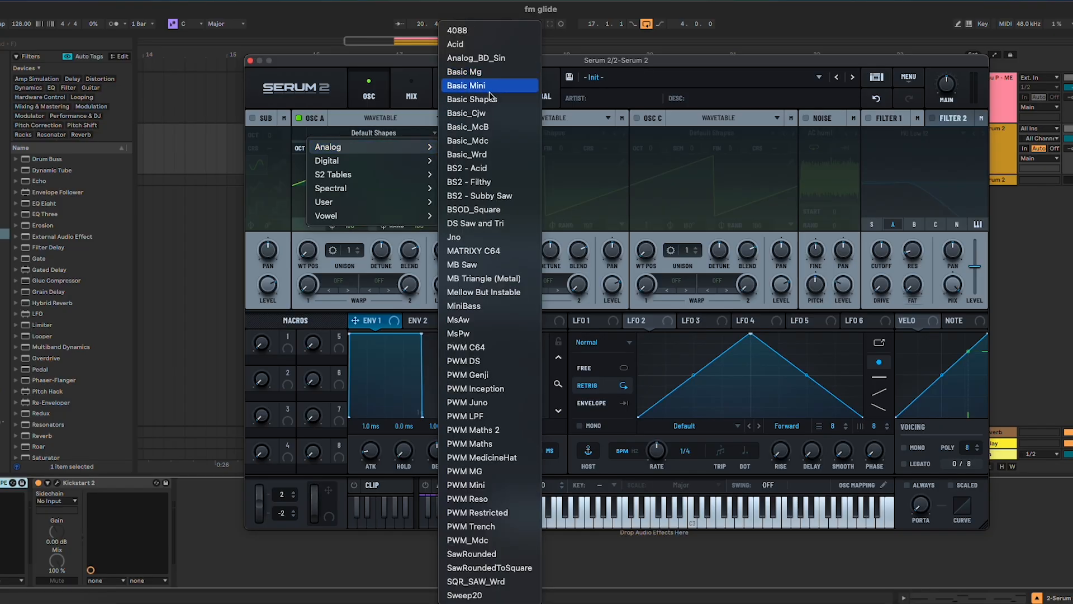
left_click(472, 99)
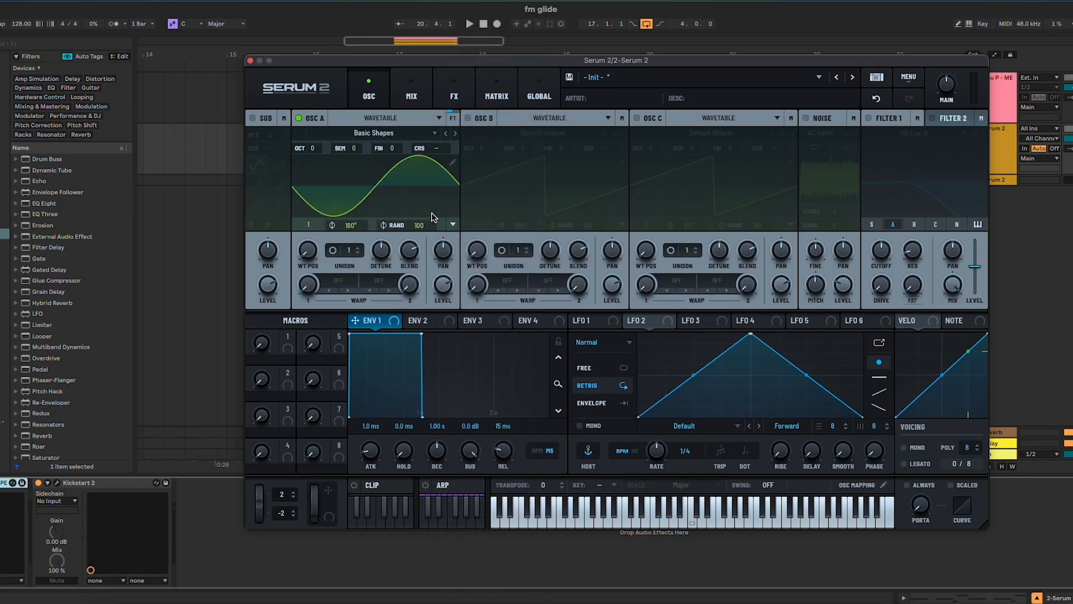
Enable oscillator B, load the analog Basic Shapes wavetable and set its position to frame 4, the square wave
left_click(468, 119)
left_click(491, 133)
mouse_move(506, 147)
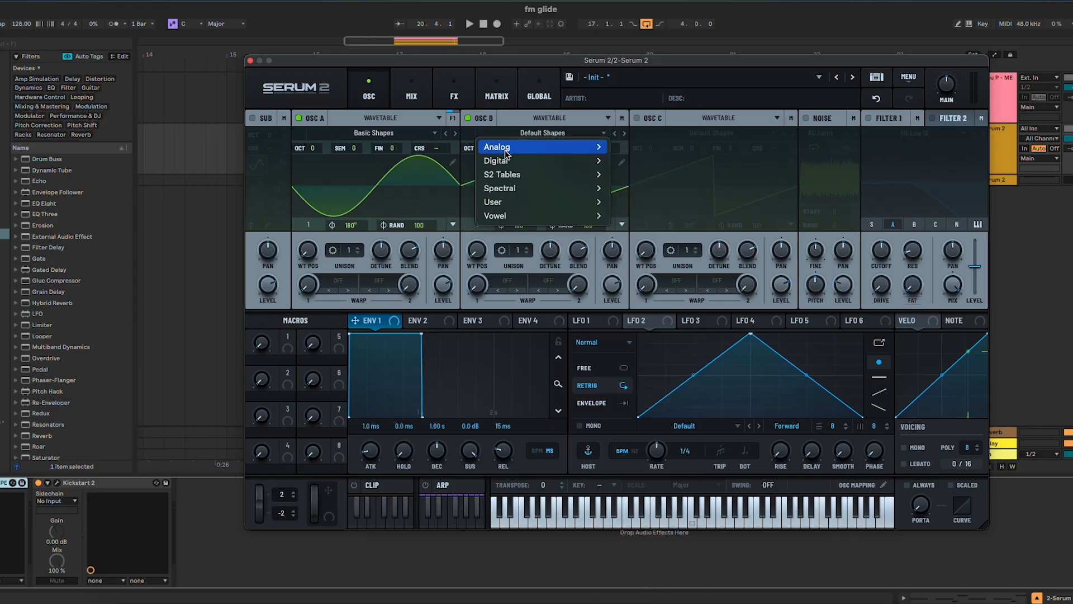
left_click(641, 99)
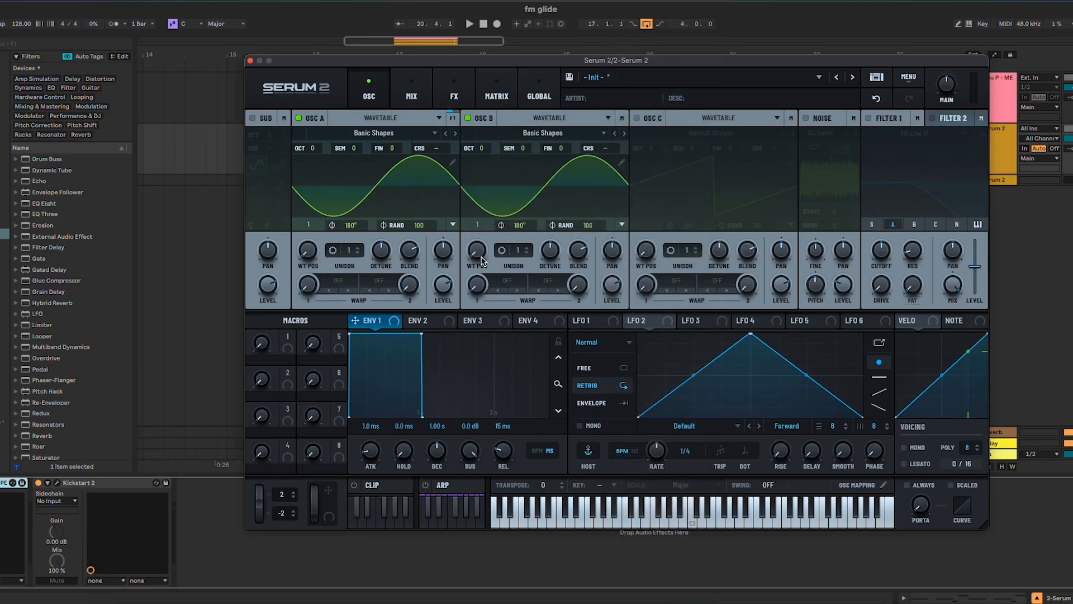
mouse_move(477, 225)
left_mouse_down()
mouse_move(494, 203)
mouse_move(492, 212)
left_mouse_up()
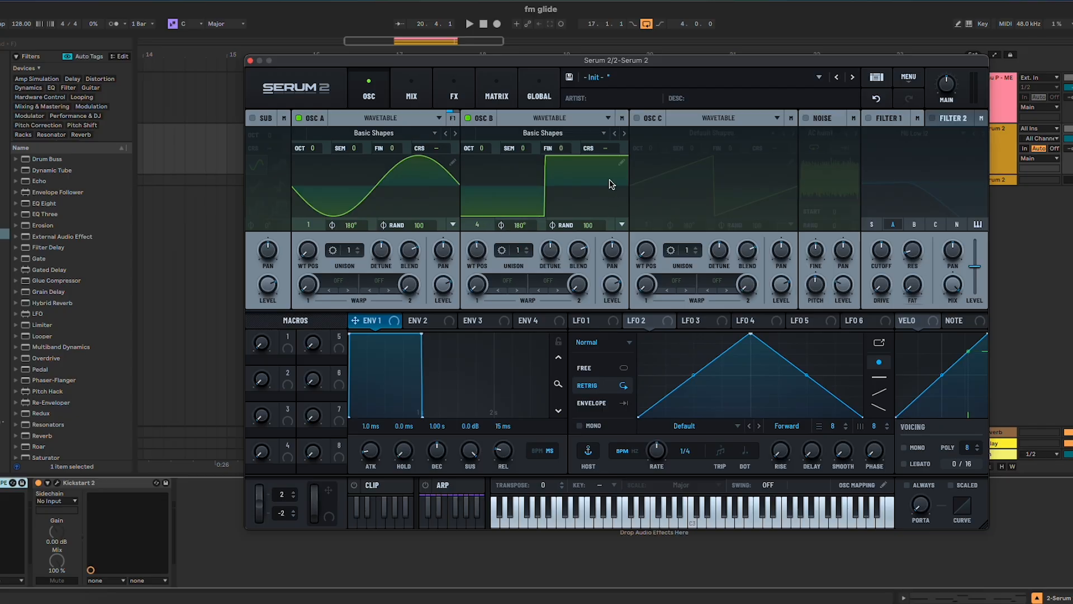
Set the octave of oscillators A and B to -3
double_click(319, 149)
type("-3")
key("Return")
double_click(481, 149)
type("-3")
key("Return")
Play the upper Serum 2 MIDI clip from bar 17 to audition the patch, keeping the synth window in view
left_click_drag(550, 61, 561, 228)
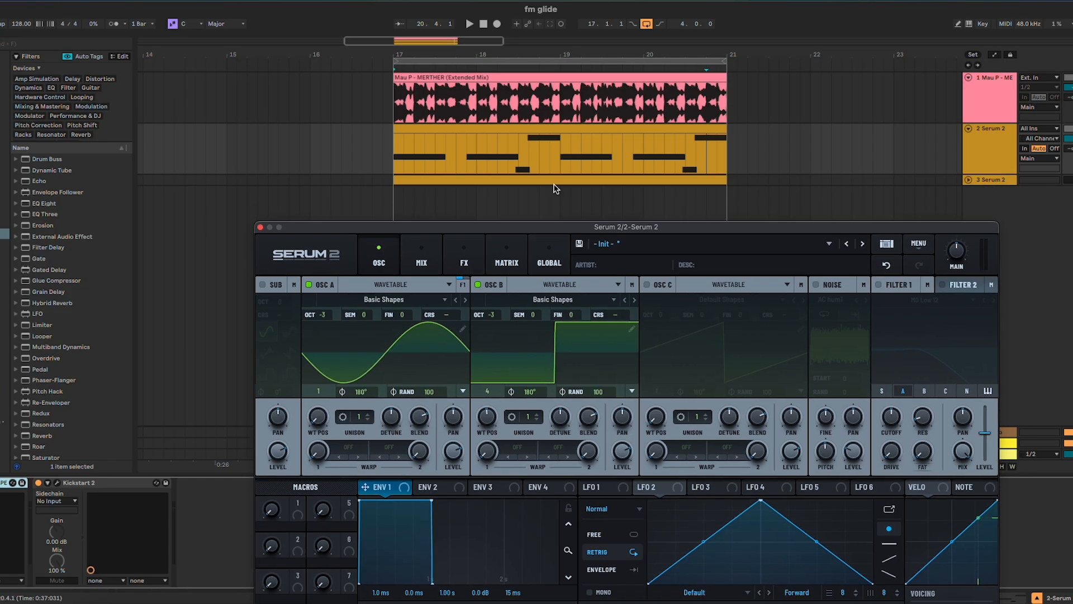
double_click(534, 131)
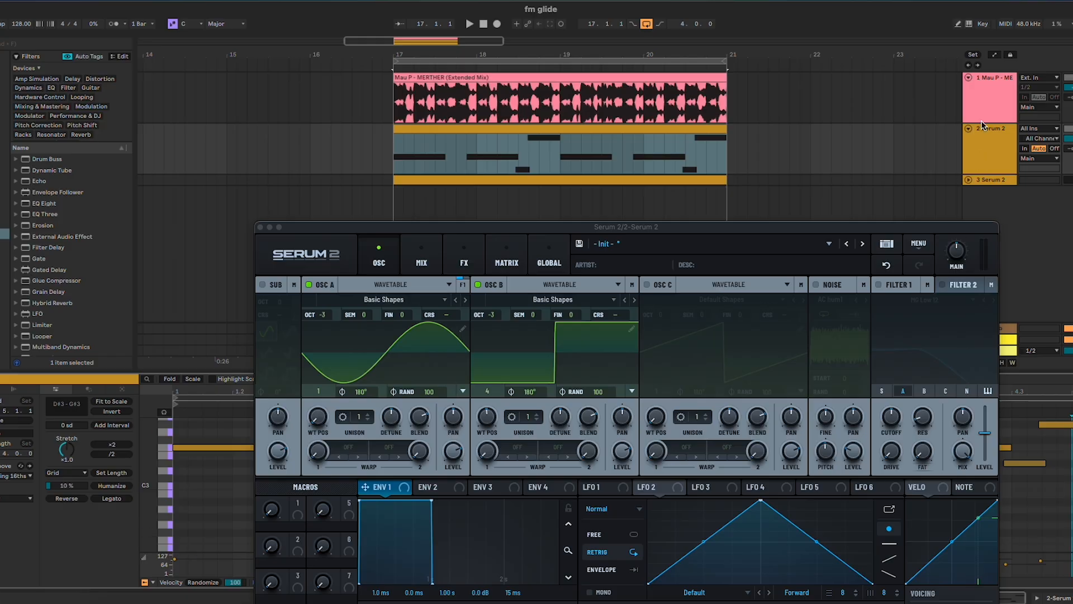
left_click(981, 139)
key("space")
left_click_drag(870, 228, 874, 109)
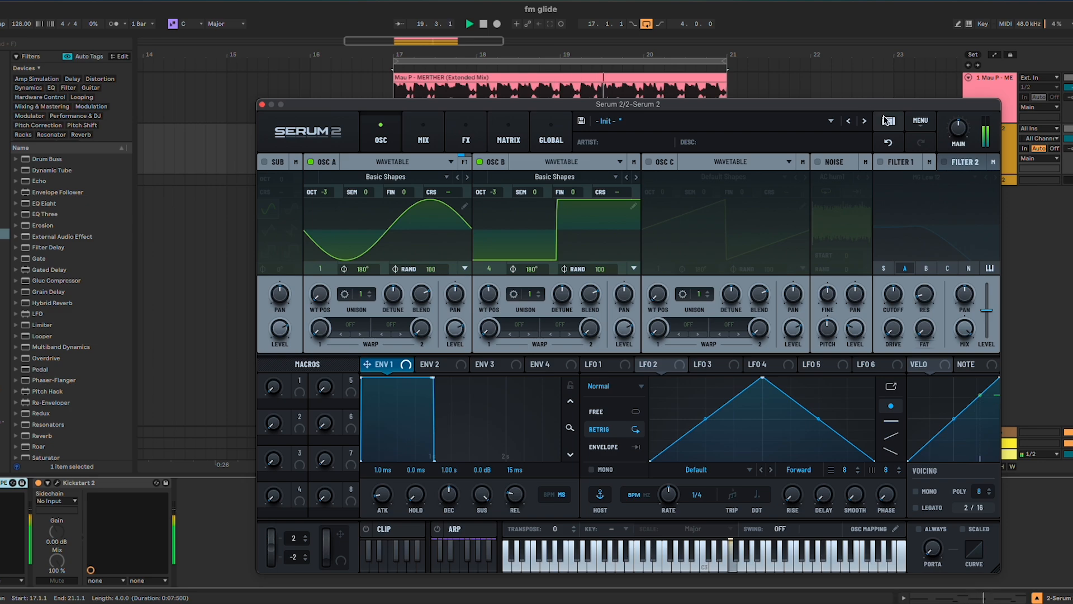
key("space")
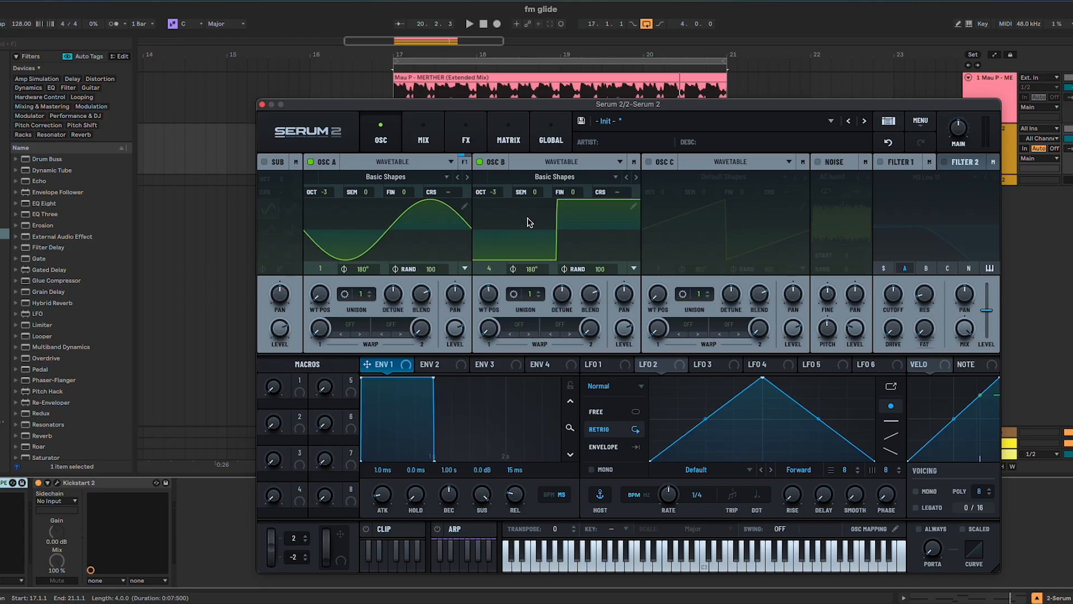
Set oscillator A to 2 unison voices and reduce its unison detune
left_click(366, 291)
mouse_move(394, 299)
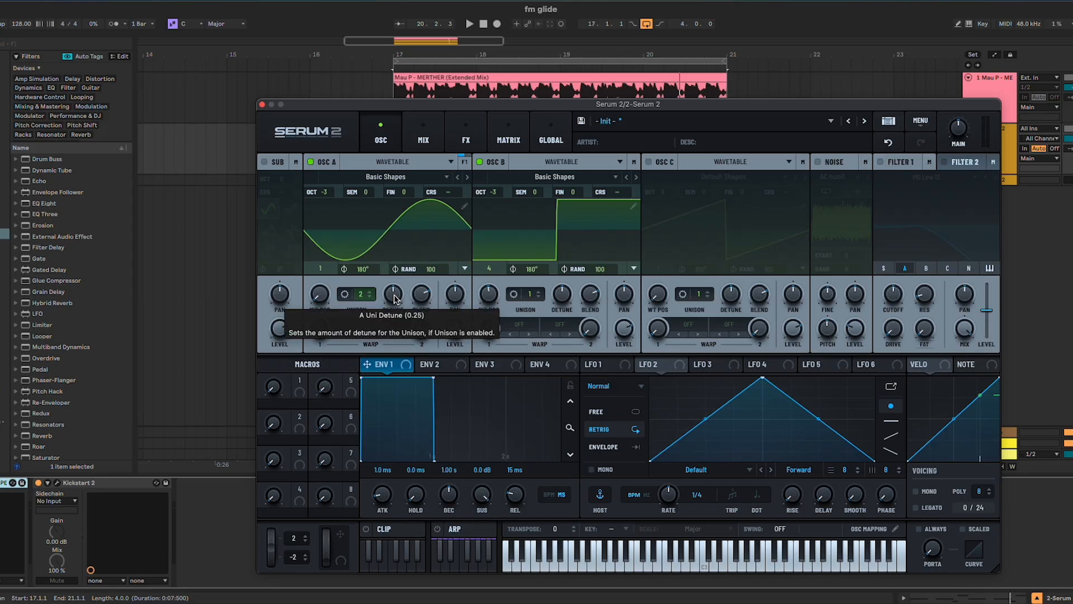
scroll(394, 299, "down", 4)
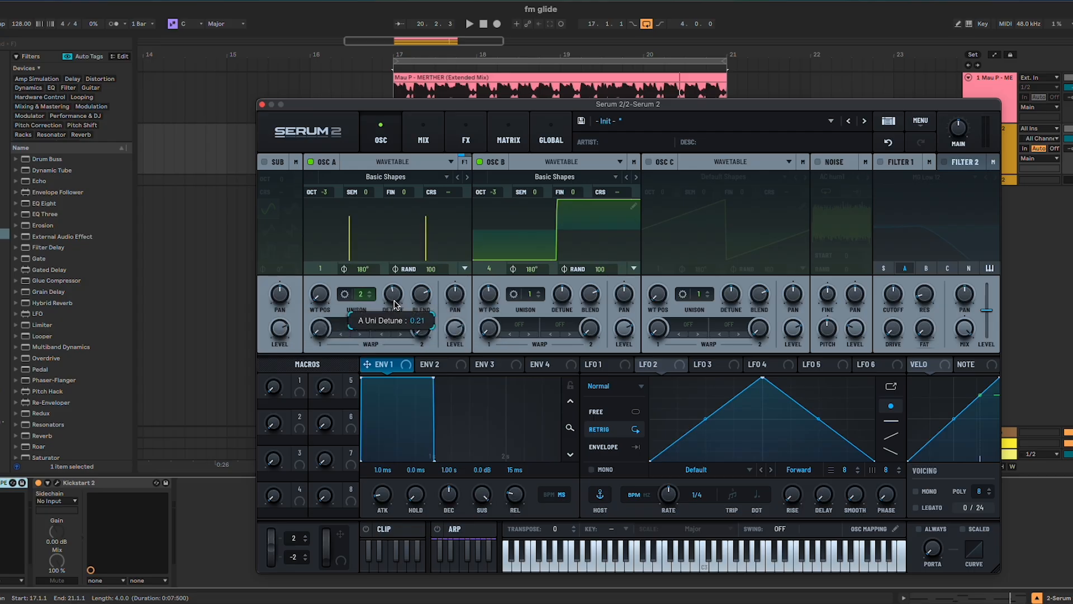
scroll(393, 312, "down", 6)
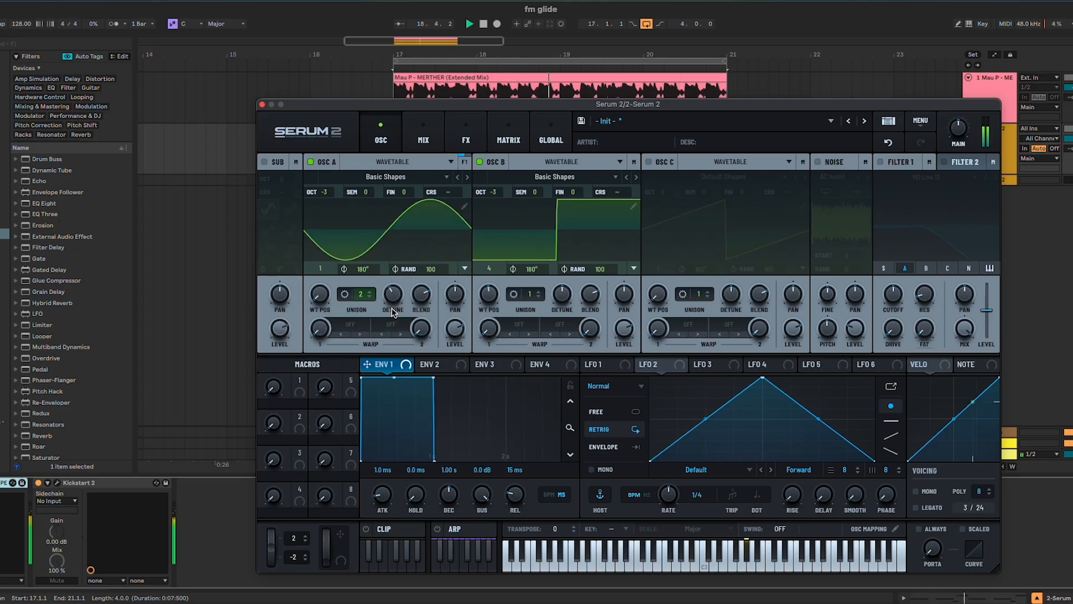
scroll(393, 303, "down", 1)
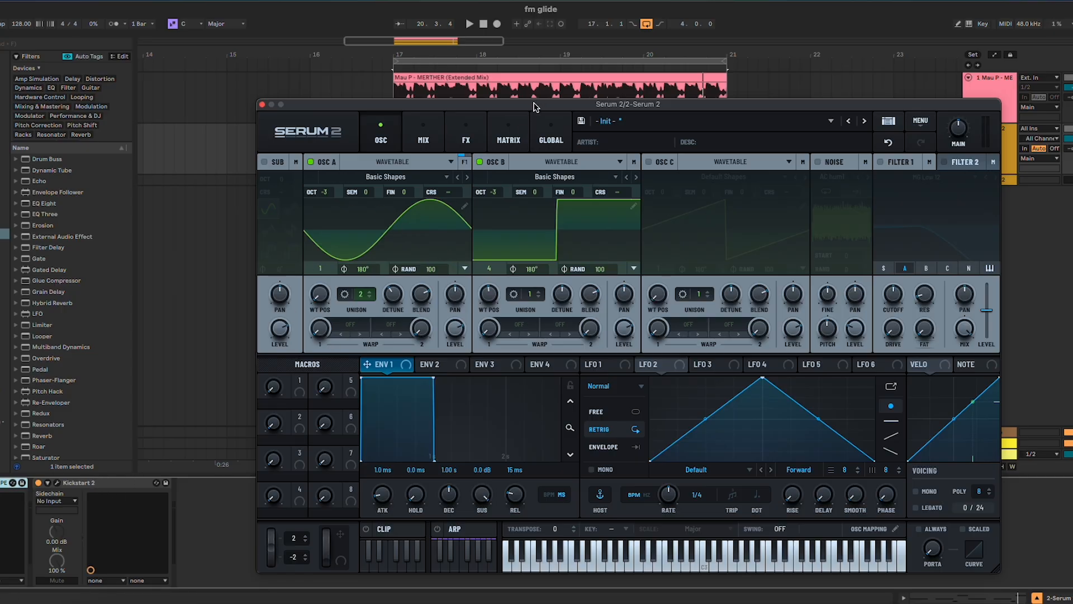
Set oscillator B's first warp mode to FM (A), raise its warp amount and play the loop
left_click_drag(535, 107, 507, 80)
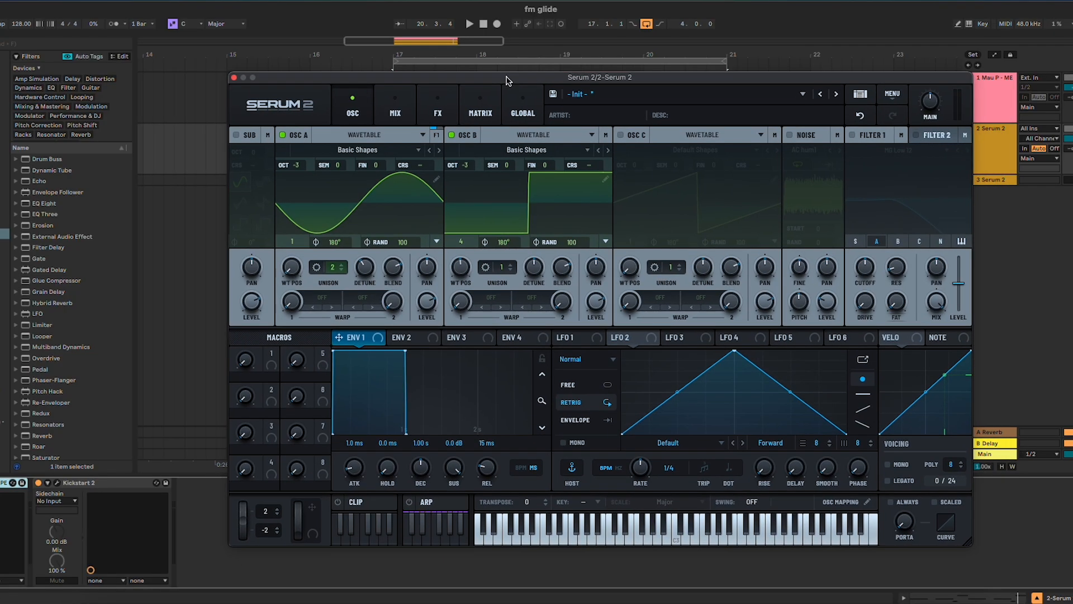
left_click(490, 298)
mouse_move(523, 383)
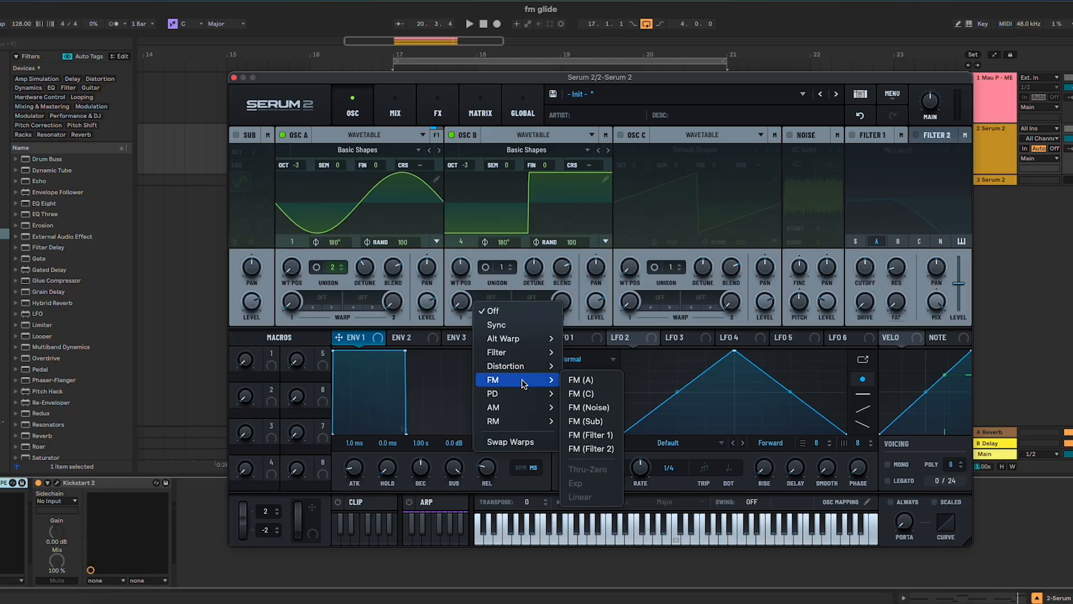
left_click(601, 379)
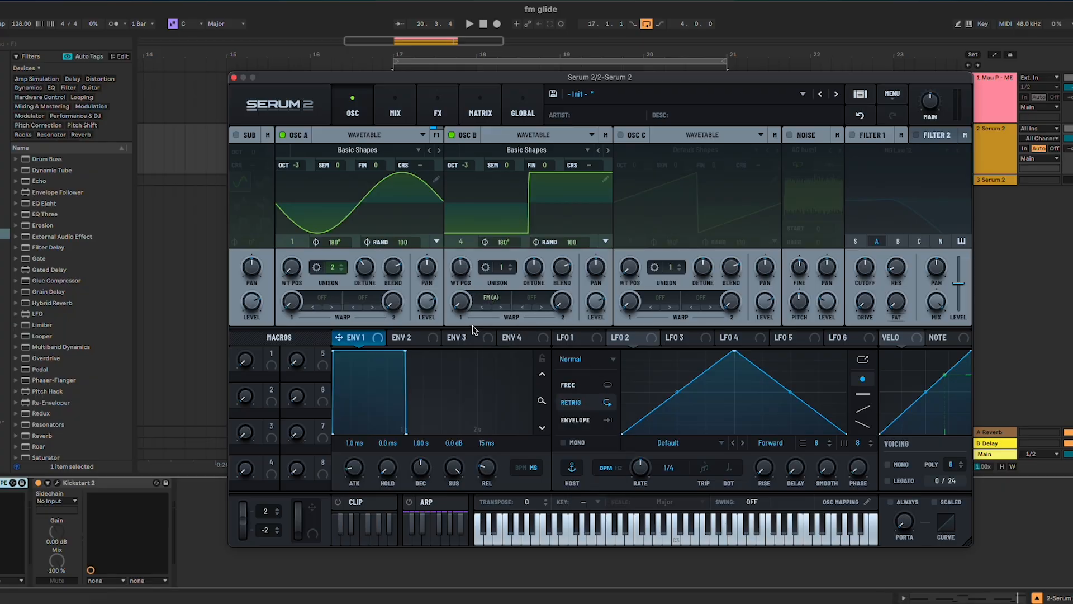
left_click_drag(466, 299, 470, 283)
key("space")
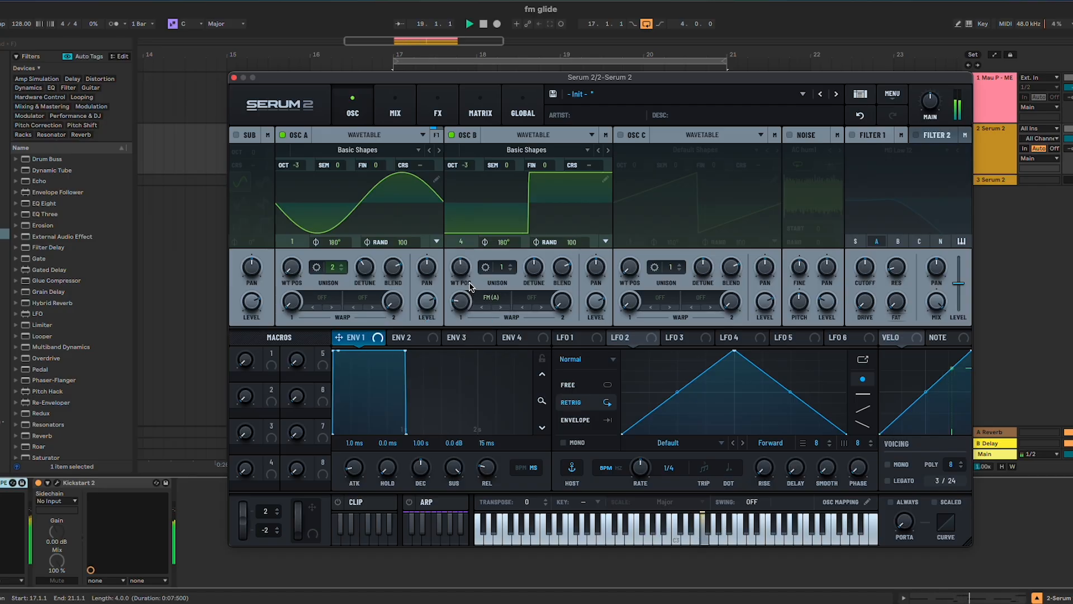
Stop playback and assign velocity as a modulation source to oscillator B's FM (A) warp amount
left_click(891, 338)
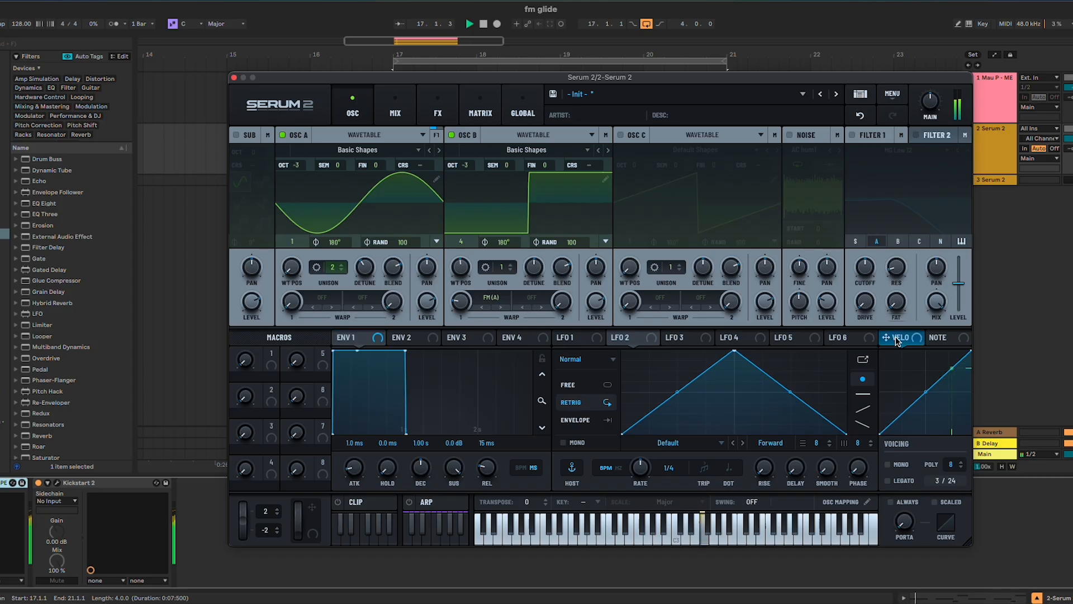
key("space")
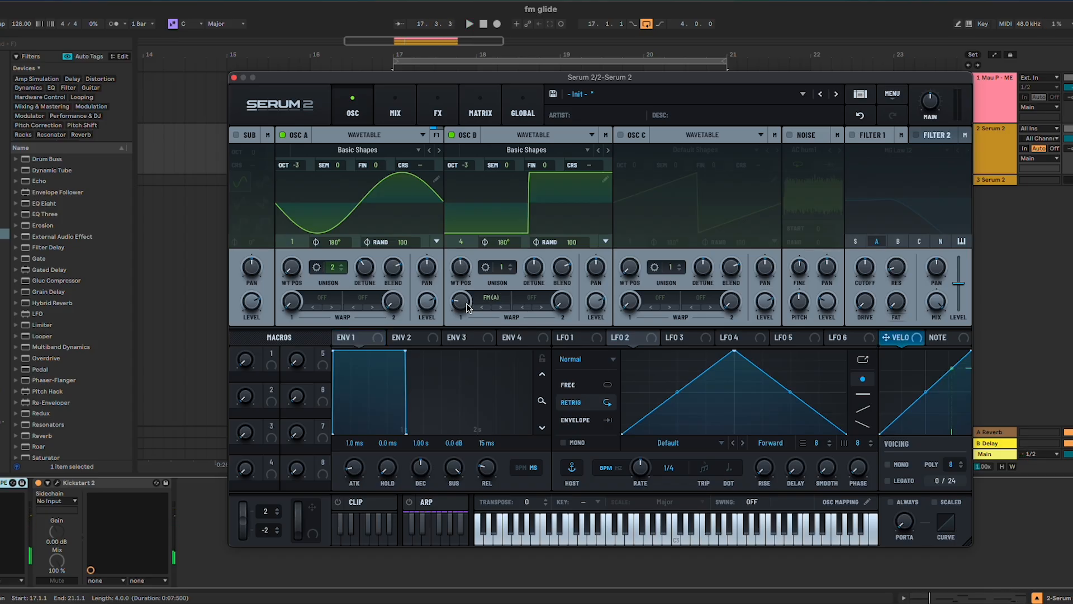
mouse_move(468, 307)
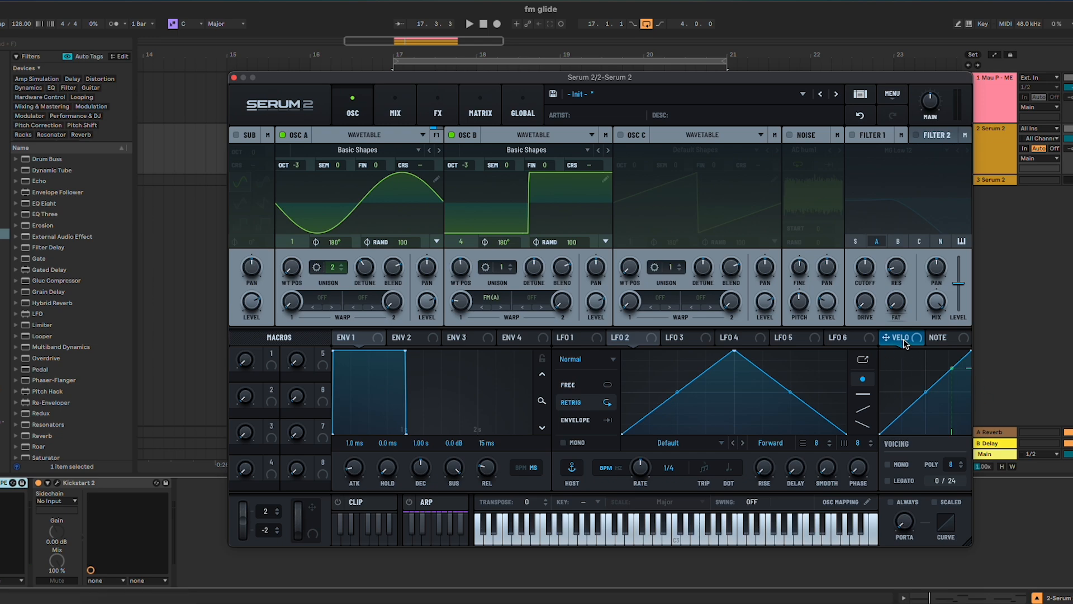
left_click_drag(906, 344, 458, 329)
mouse_move(452, 289)
Play the loop to hear the velocity modulation on oscillator B's FM amount
key("space")
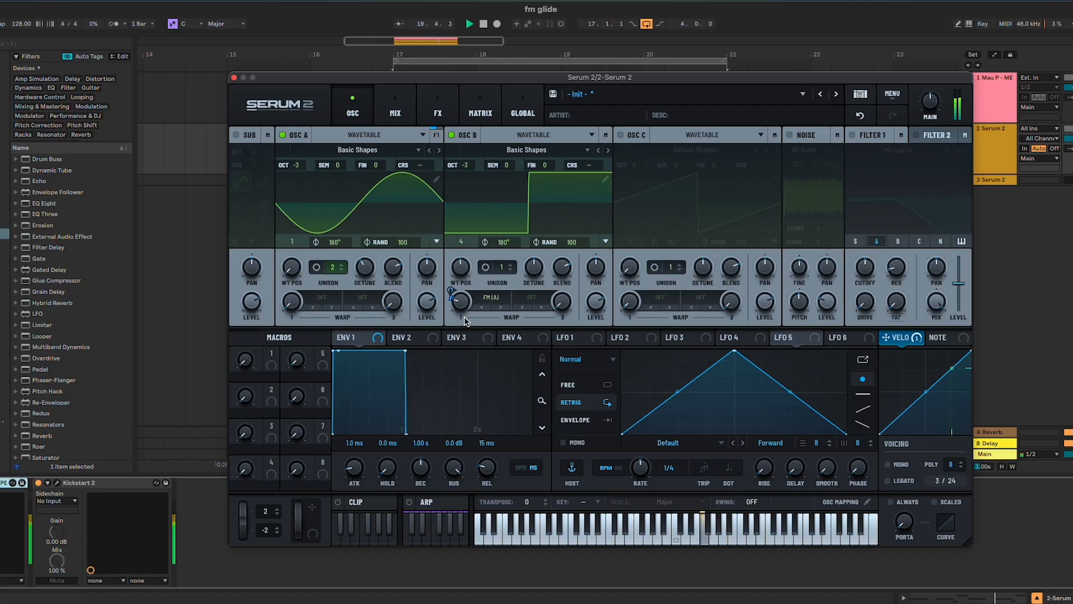
key("space")
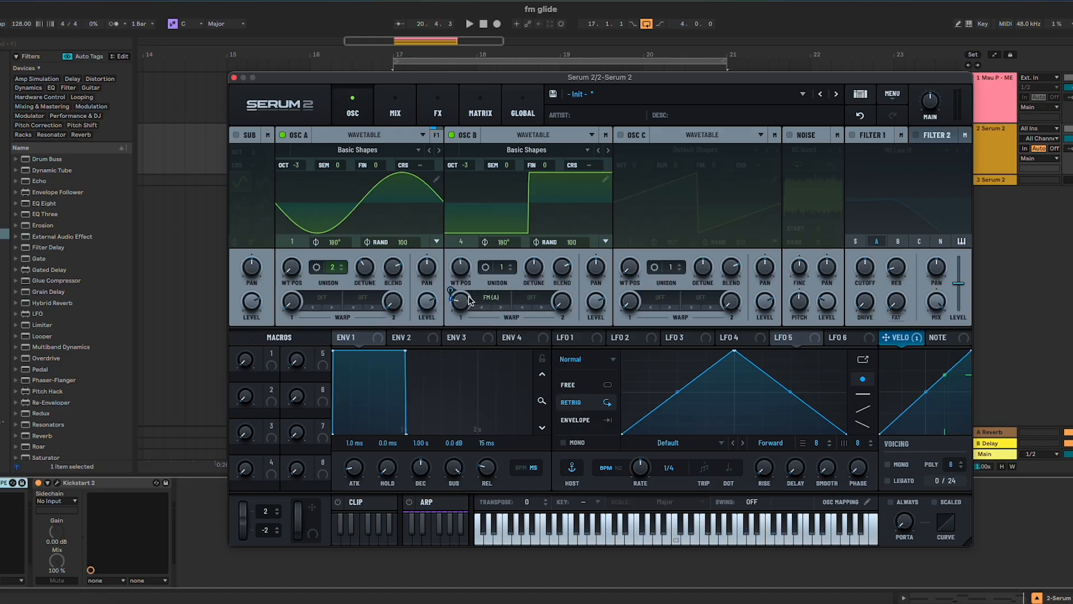
key("space")
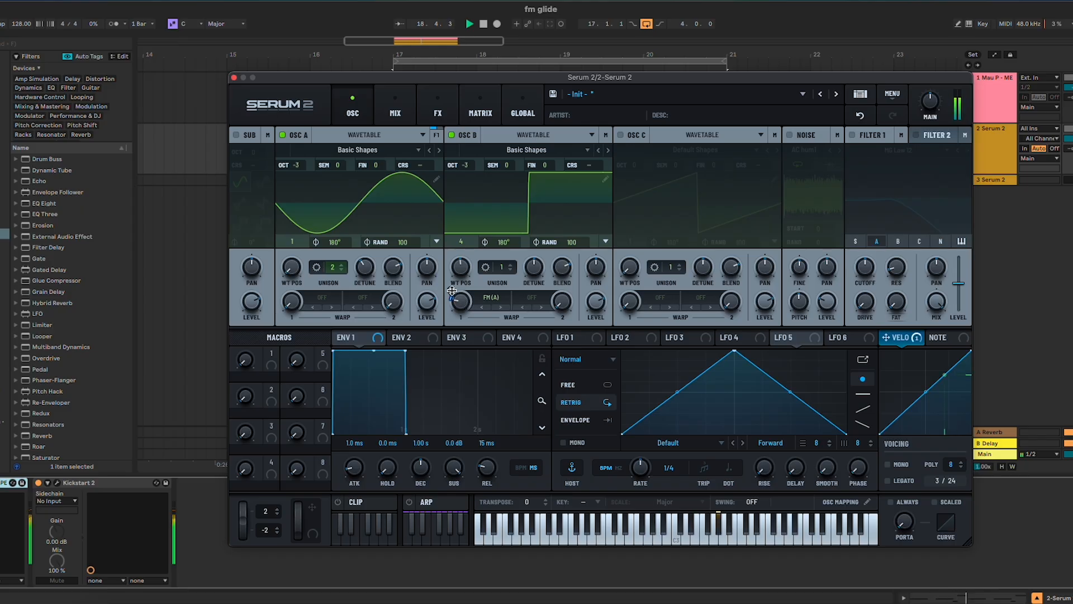
Fine-tune oscillator B's FM (A) warp amount during playback and stop the loop
left_click_drag(460, 302, 459, 302)
key("space")
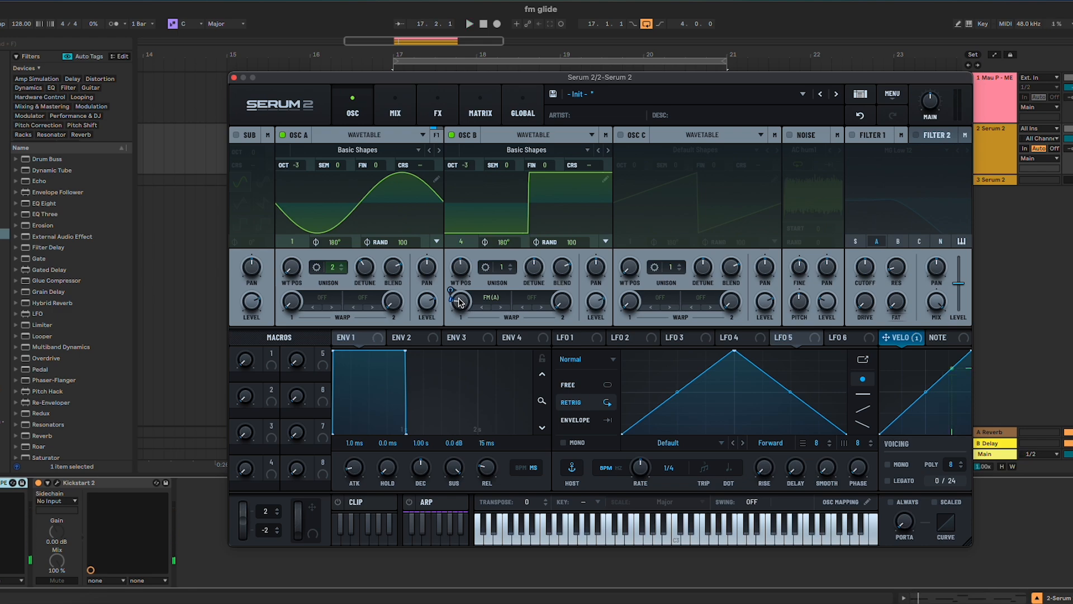
Enable Mono, Legato and Always glide, adjust the portamento time, and play the loop to hear the glide
left_click(907, 468)
mouse_move(908, 529)
left_mouse_down()
mouse_move(911, 497)
mouse_move(906, 519)
left_mouse_up()
key("space")
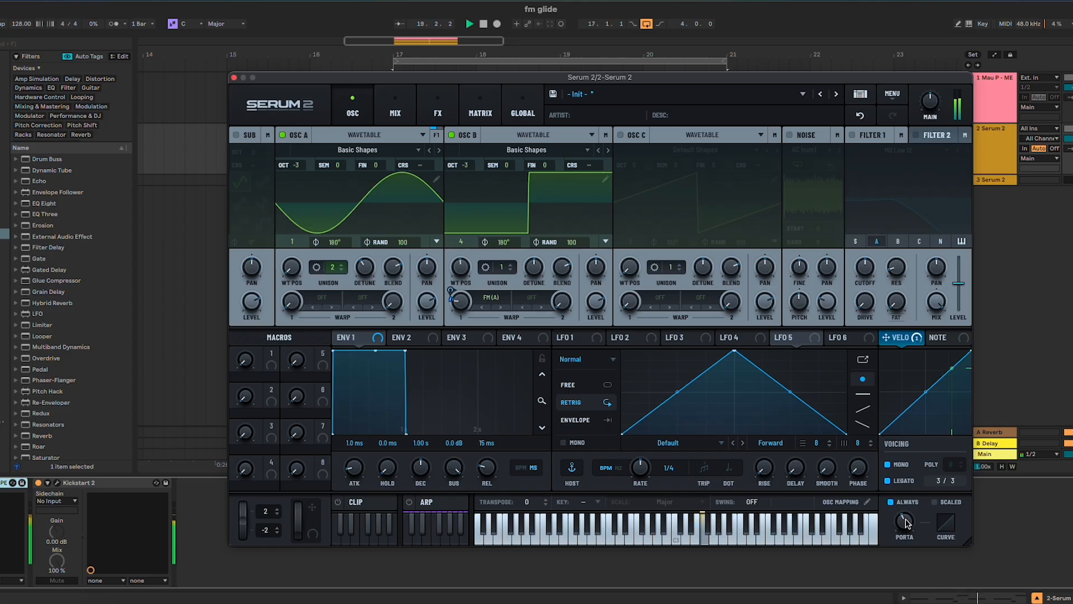
mouse_move(906, 522)
key("space")
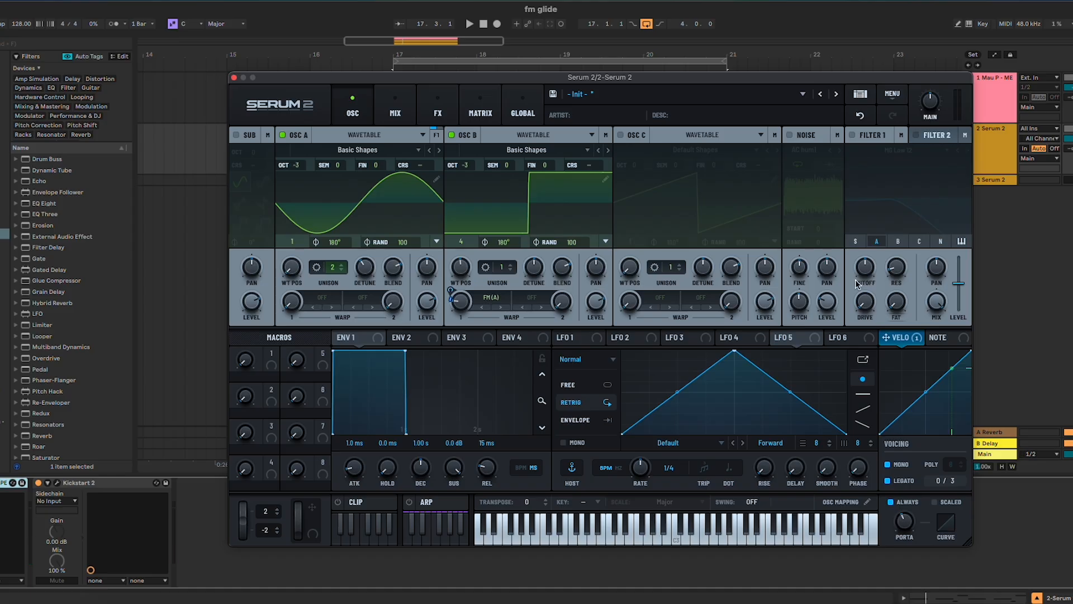
Enable filter 1, route oscillator B through it as well, and lower its cutoff
left_click(852, 135)
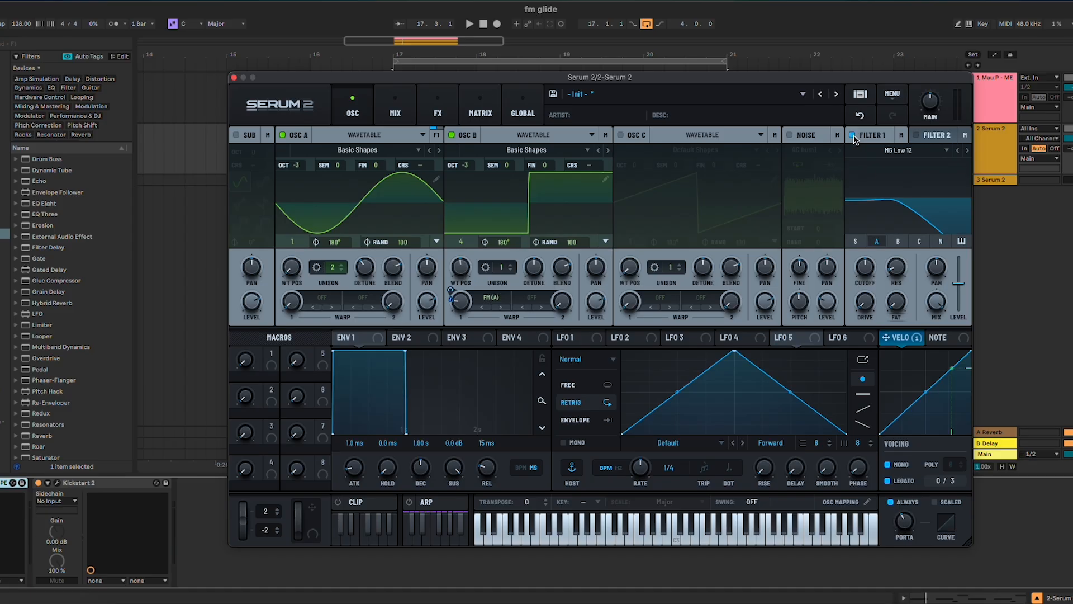
left_click(898, 242)
left_click_drag(867, 273, 867, 282)
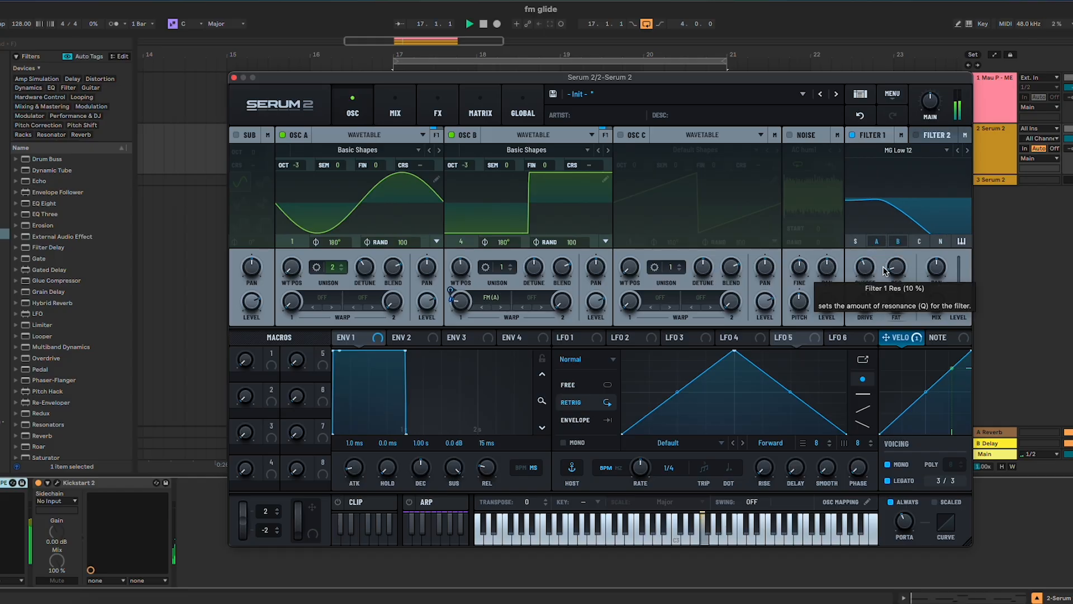
During playback, set filter 1's drive to 20%, change its type to MG Low 18, and fine-tune its cutoff
key("space")
mouse_move(868, 266)
left_mouse_down()
mouse_move(868, 286)
mouse_move(868, 270)
left_mouse_up()
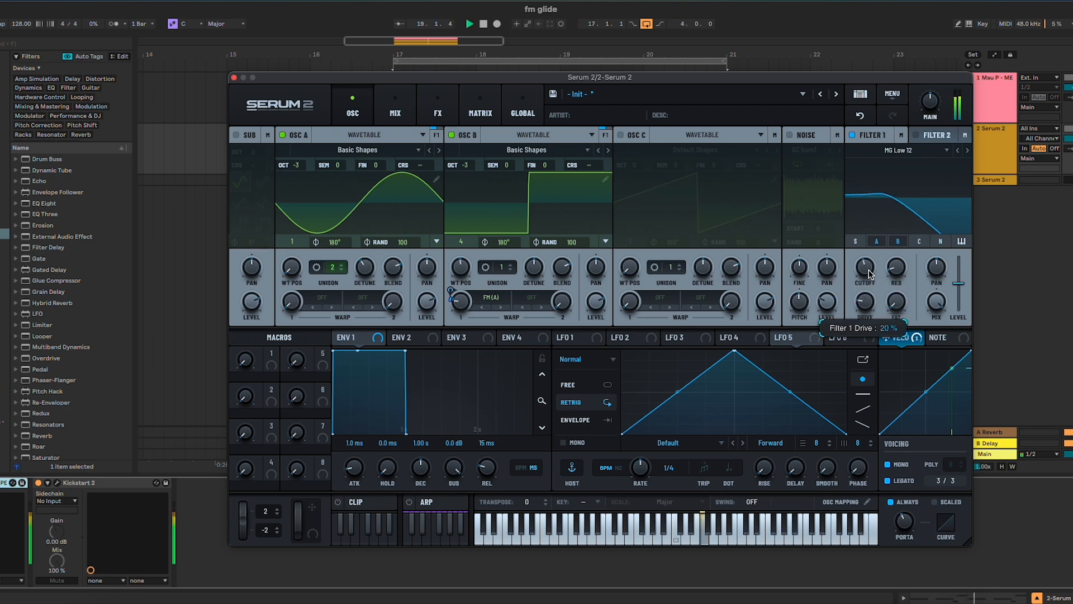
left_click(967, 150)
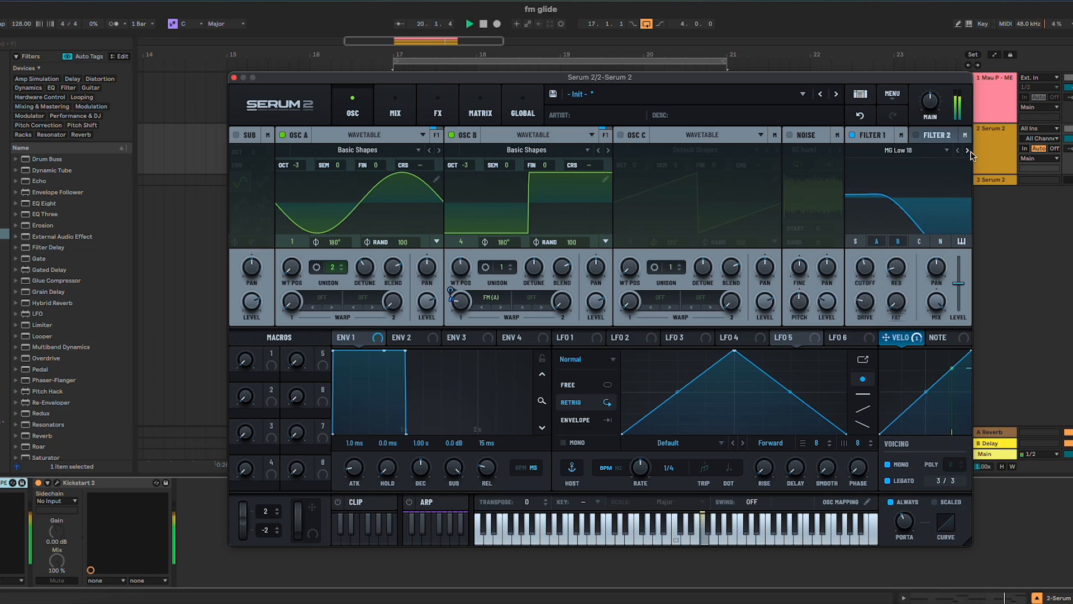
left_click_drag(869, 271, 870, 272)
mouse_move(864, 307)
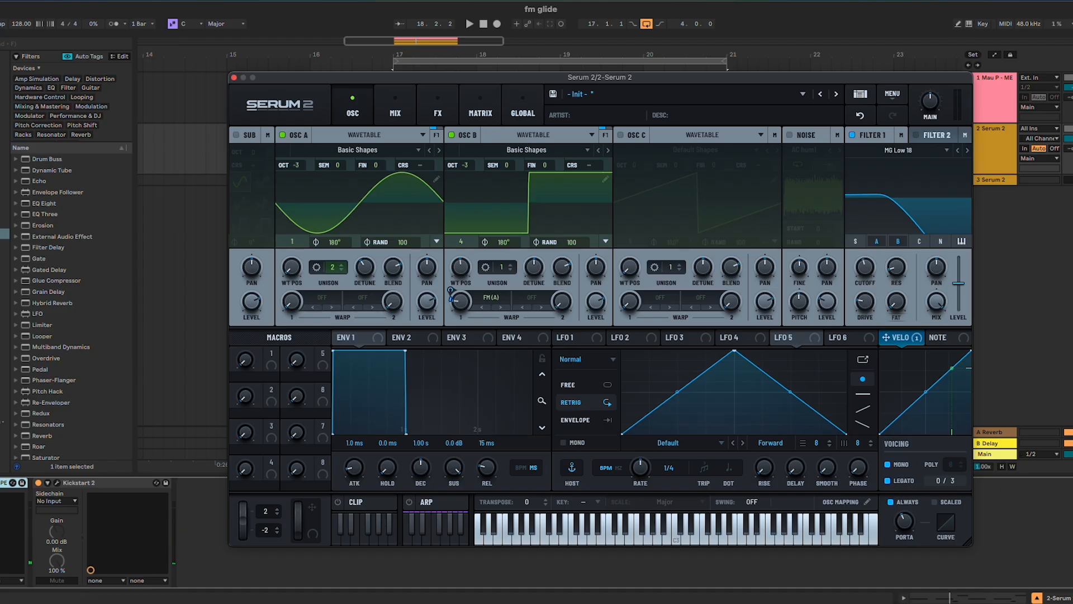
Move the synth window off the reference clip, play the loop, and set the synth's main volume to 50%
left_click_drag(930, 81, 945, 149)
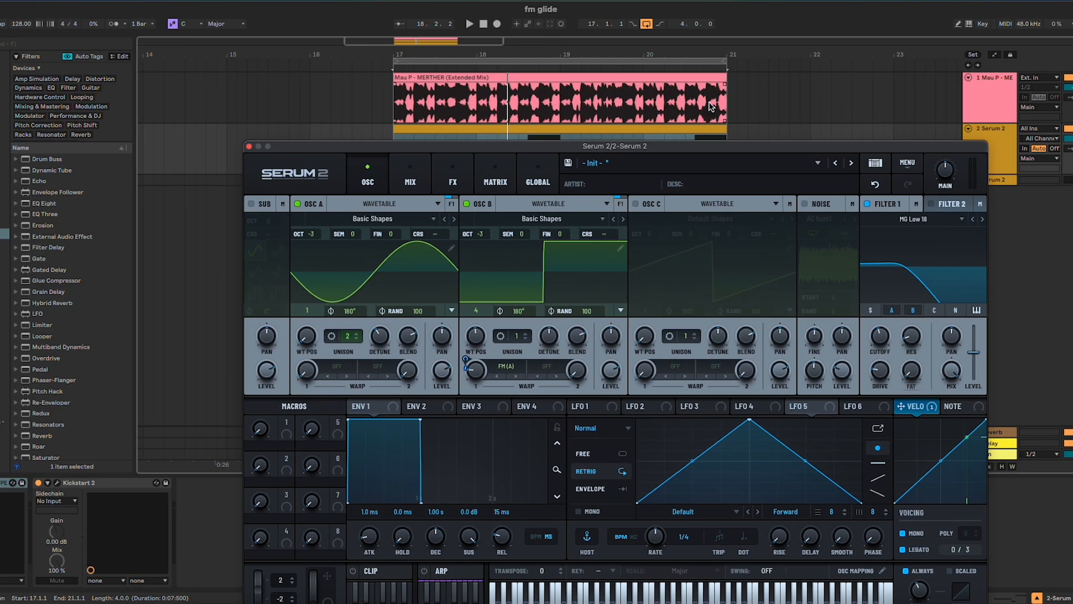
left_click(618, 128)
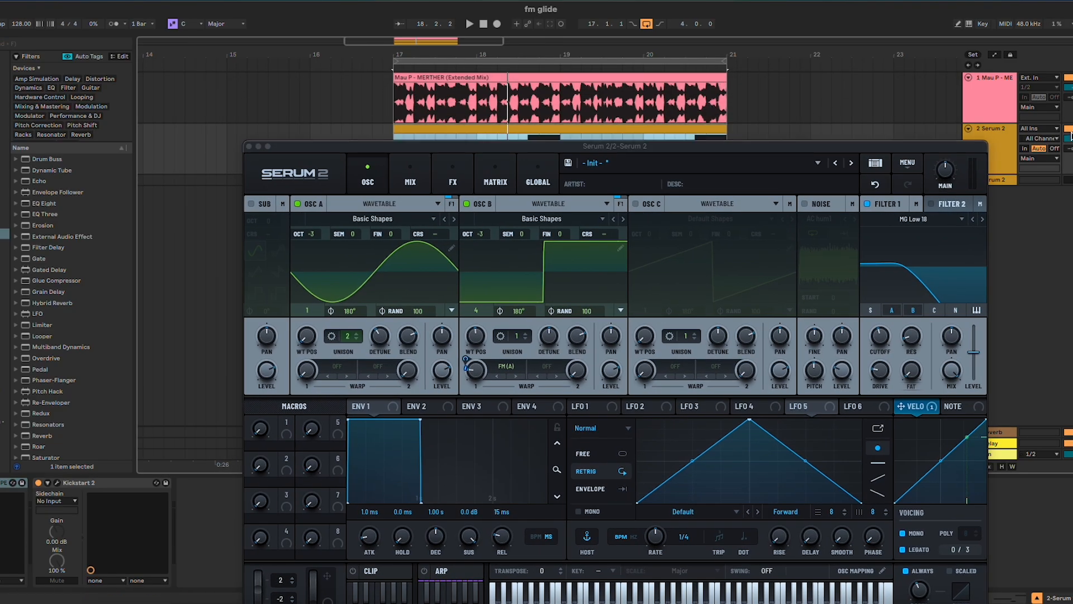
key("space")
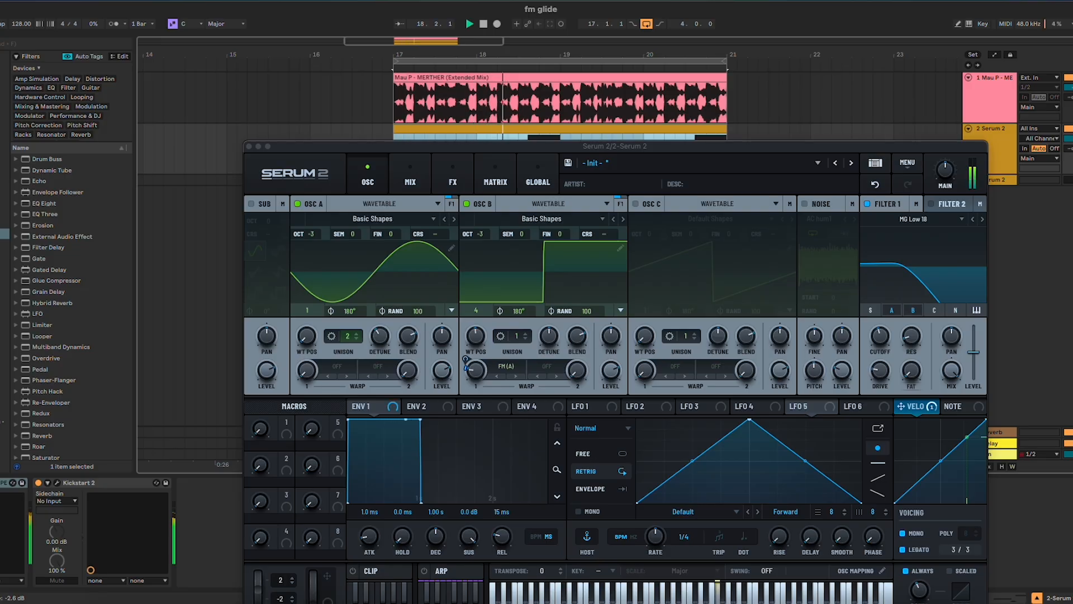
left_click_drag(932, 150, 931, 139)
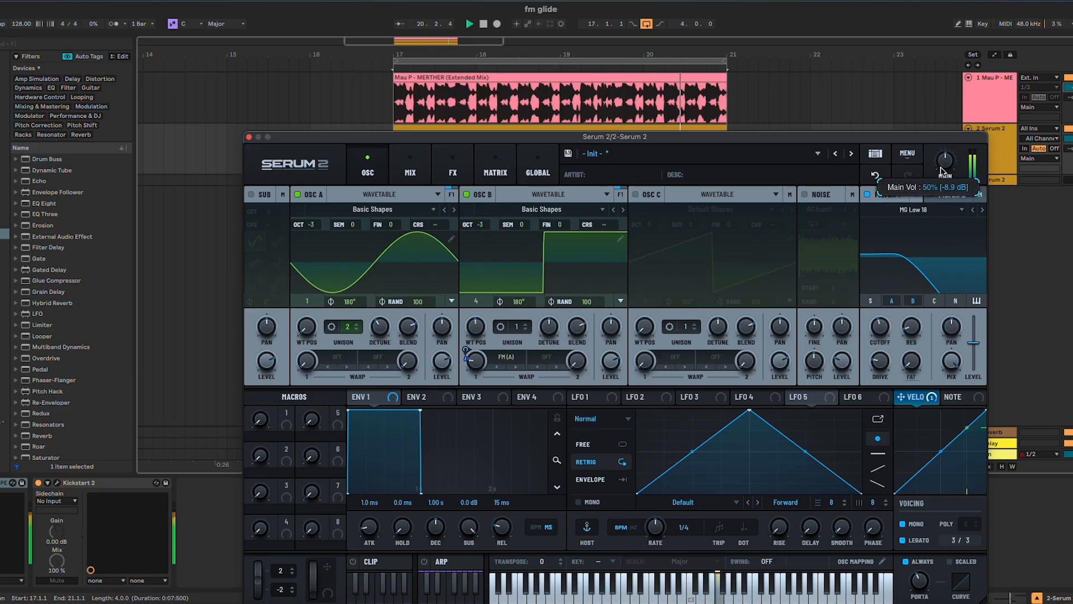
mouse_move(878, 327)
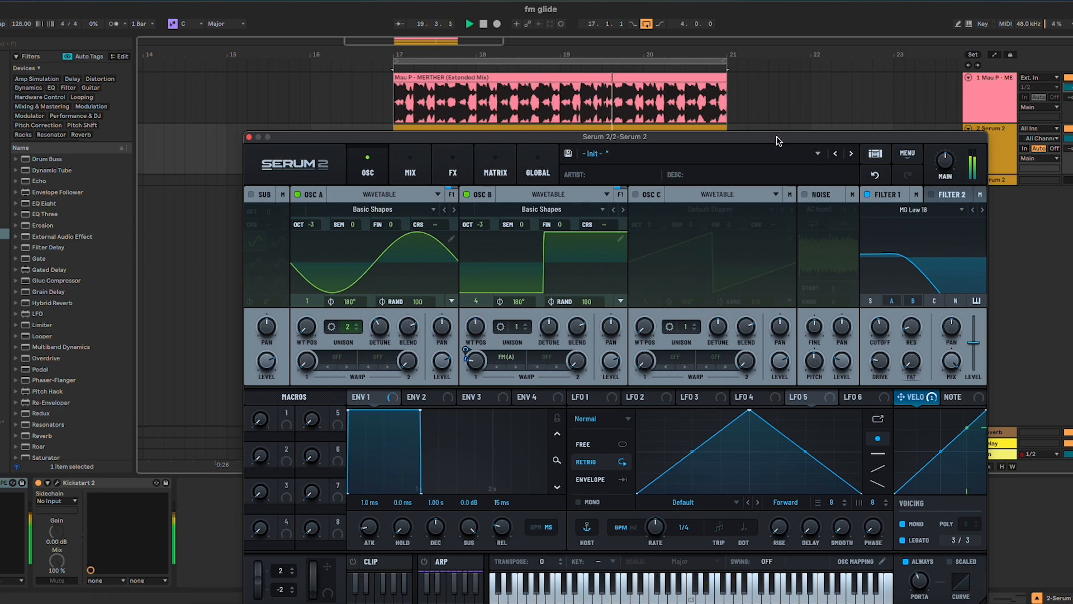
left_click_drag(777, 136, 790, 95)
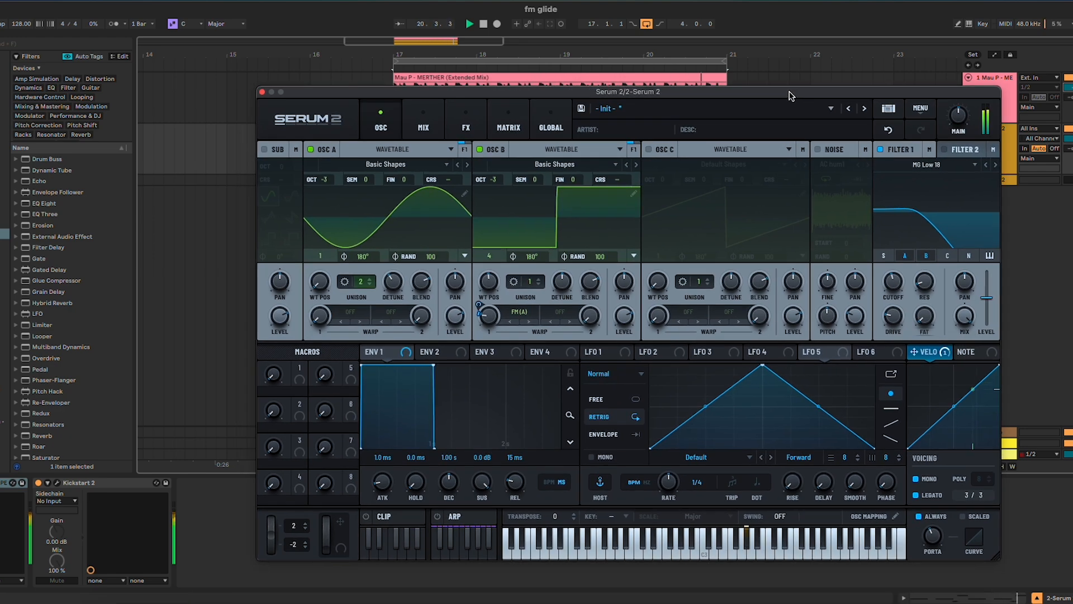
key("space")
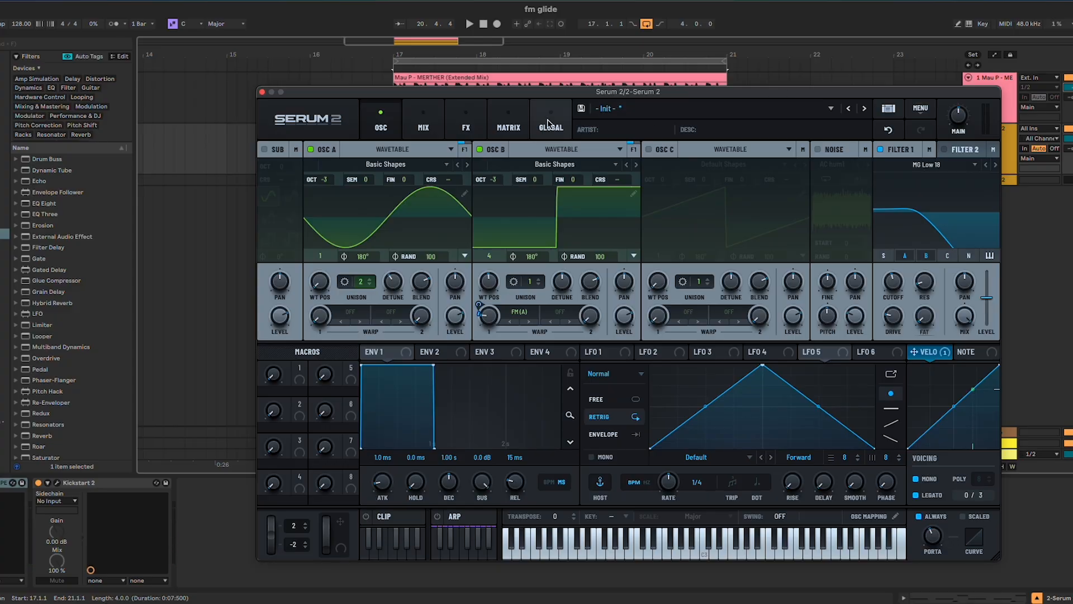
Add a Filter effect to the main effects chain and lower its MG Low 12 cutoff to about 173 Hz
left_click(469, 124)
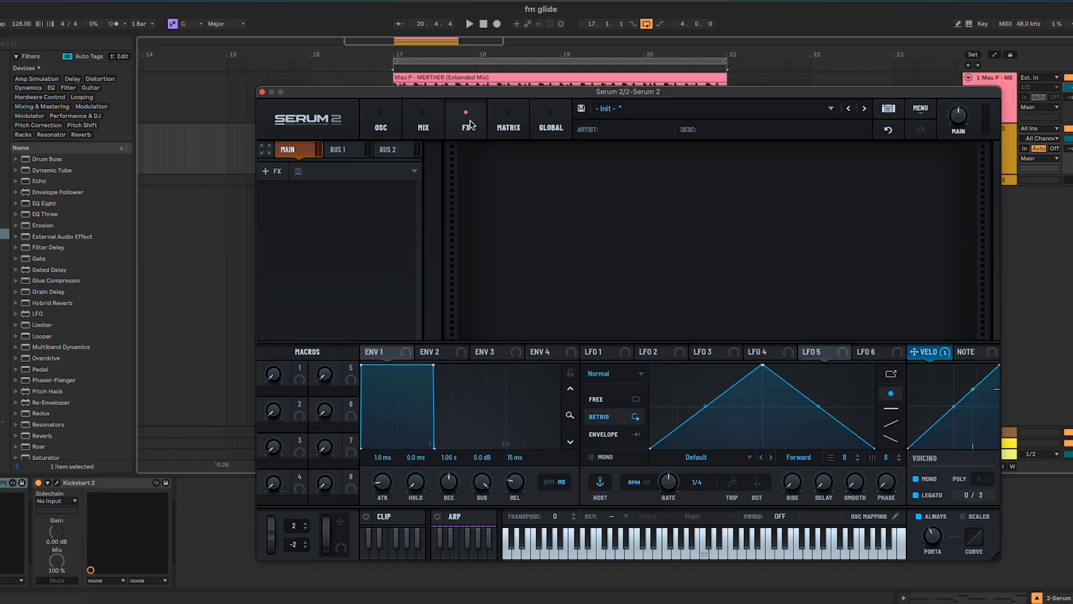
left_click(278, 171)
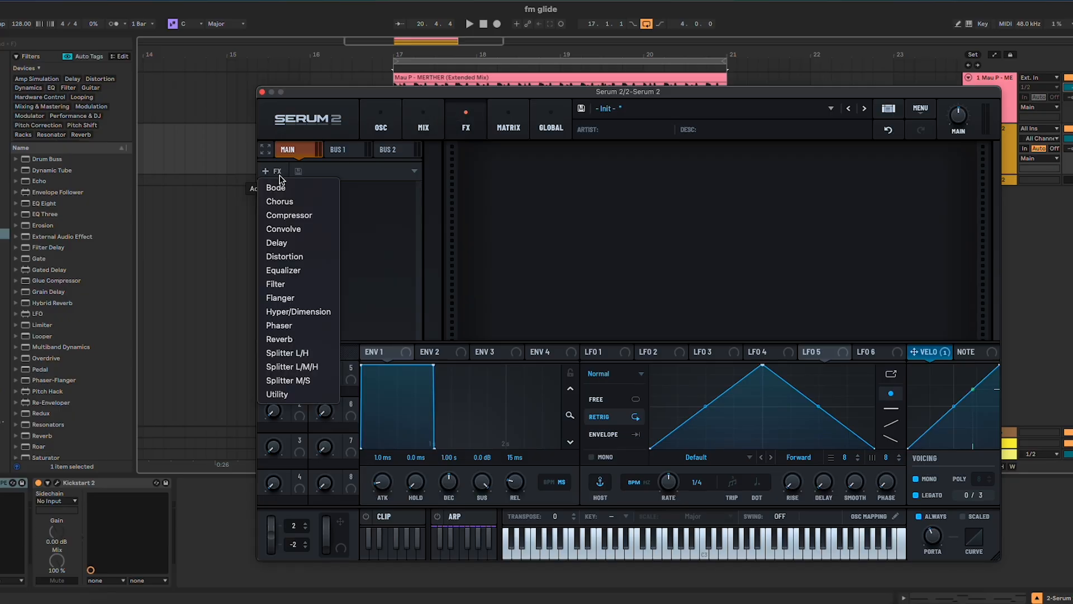
left_click(304, 285)
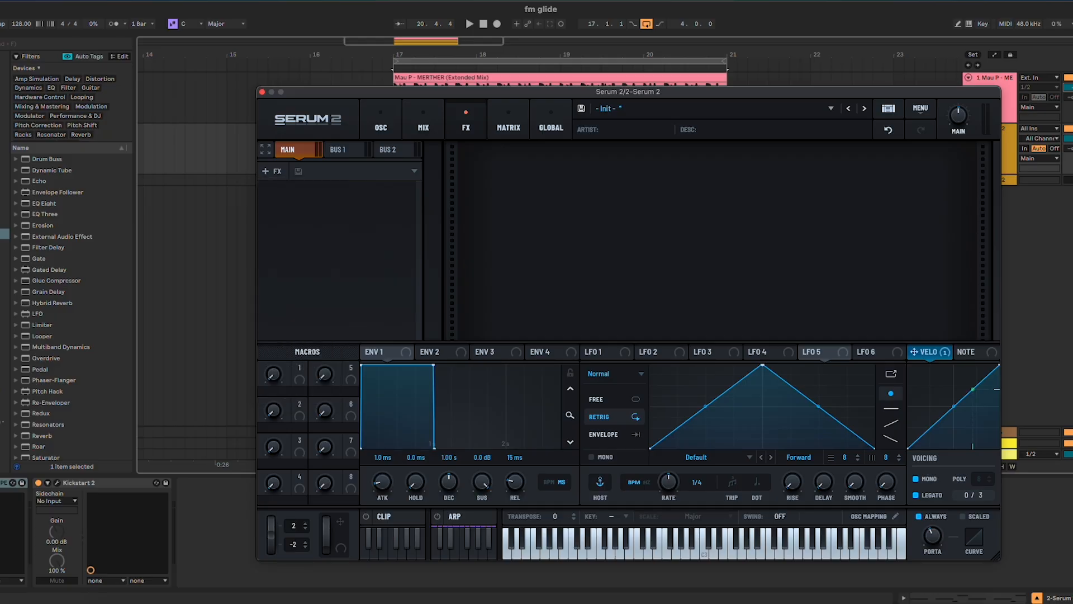
left_click(585, 193)
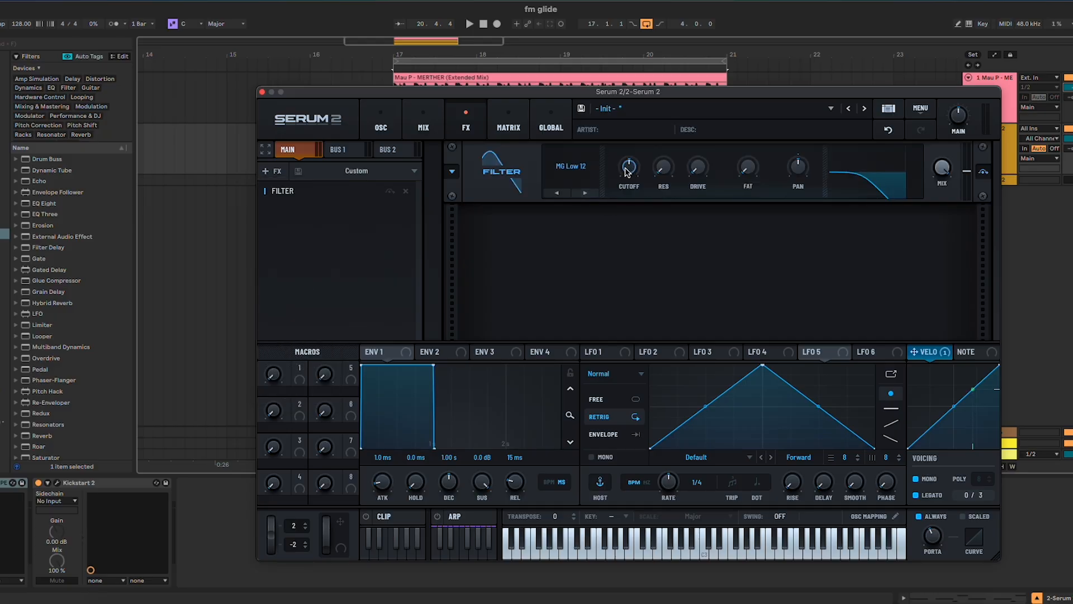
left_click_drag(629, 171, 630, 180)
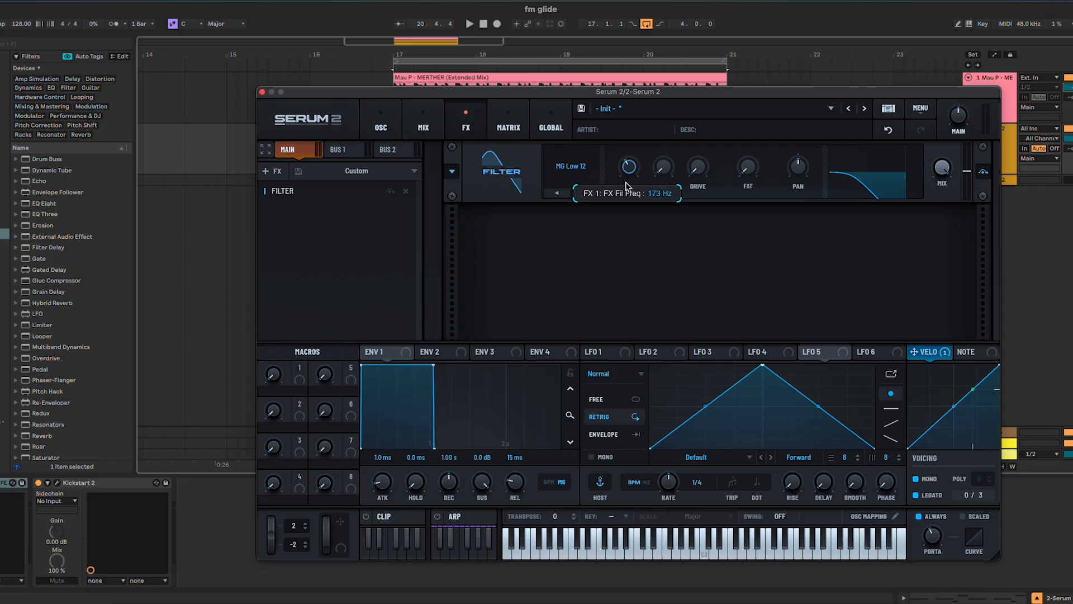
Assign LFO 1 to the effect filter's cutoff, with a 1/8 rate and a modulation depth of 7%
left_click(613, 353)
left_click_drag(593, 352, 626, 175)
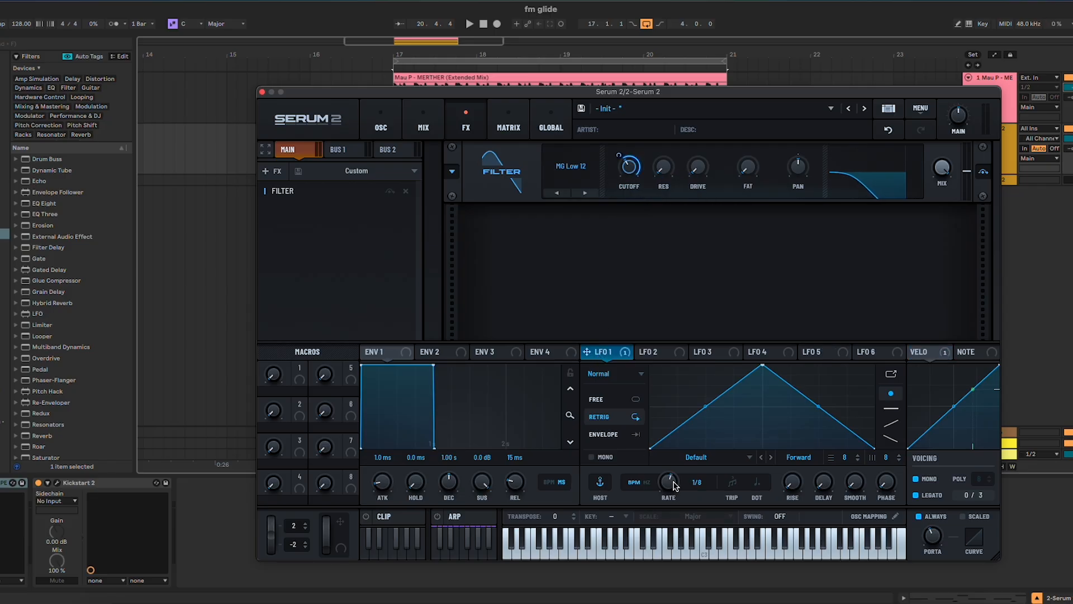
left_click_drag(642, 167, 630, 205)
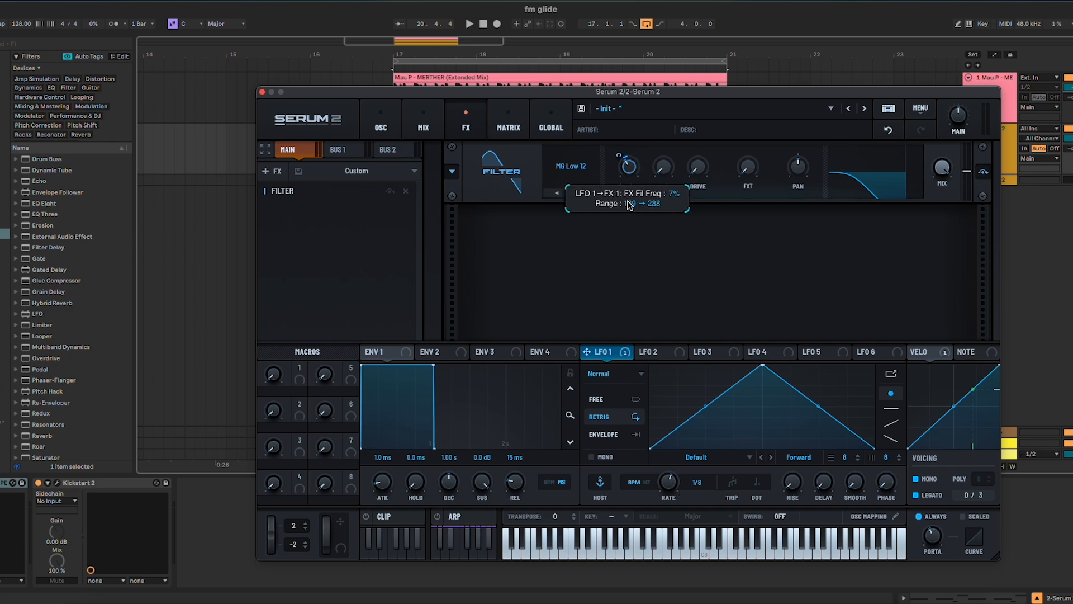
Play the loop and compare the bass with the effect filter bypassed and active
key("space")
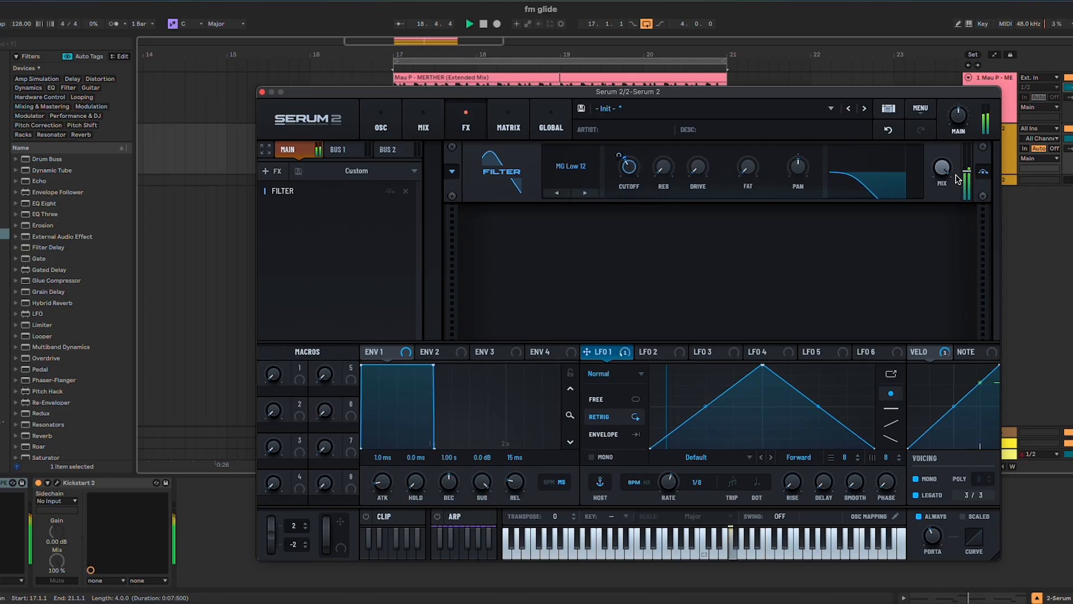
left_click(985, 173)
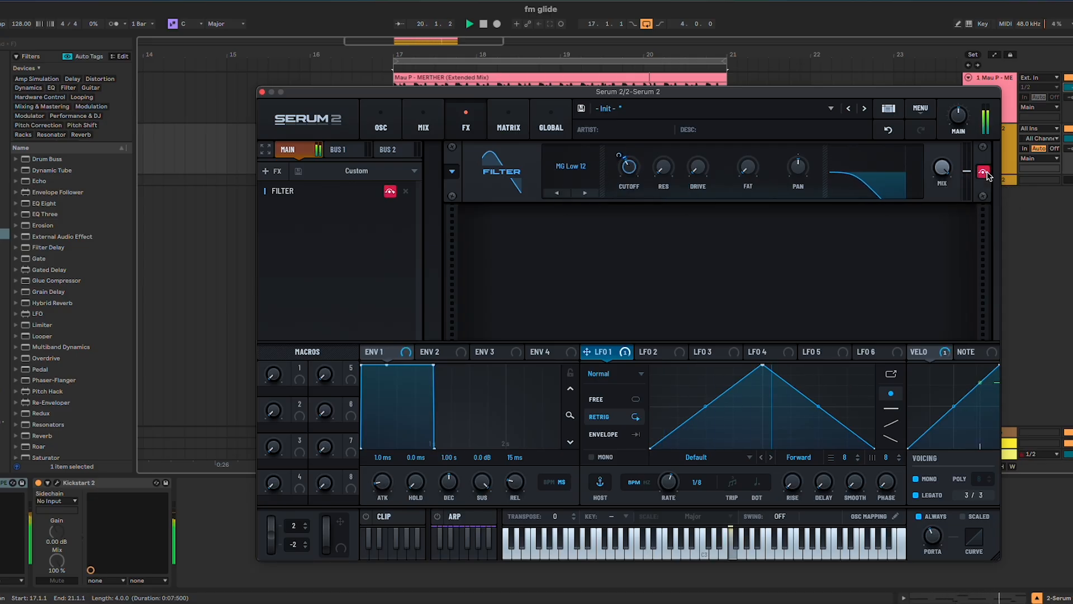
left_click(985, 173)
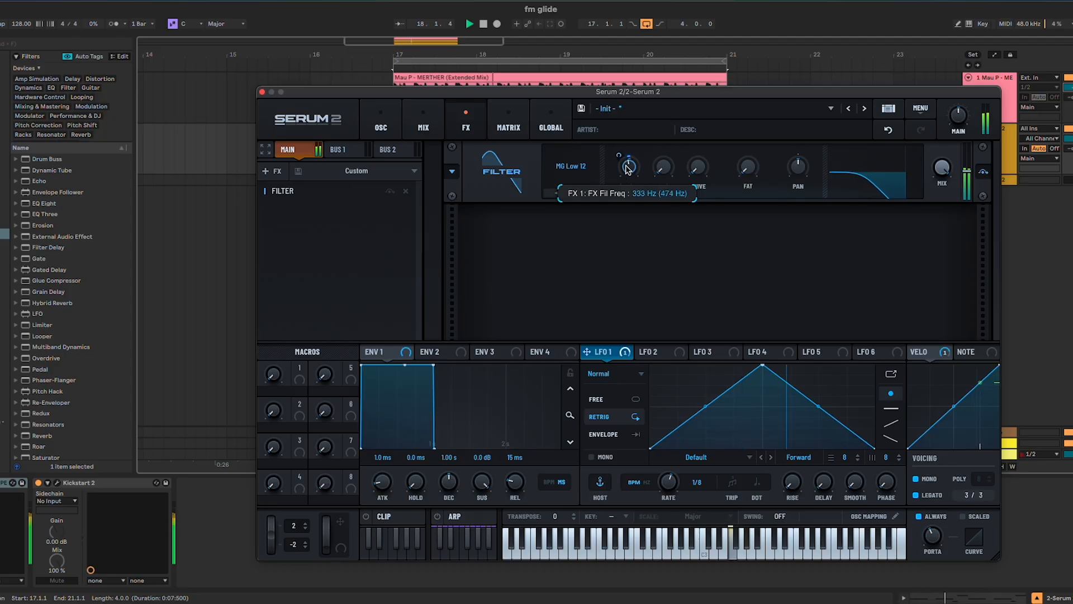
Raise the effect filter's cutoff to about 333 Hz and the main volume to 54%
left_click_drag(968, 124, 968, 120)
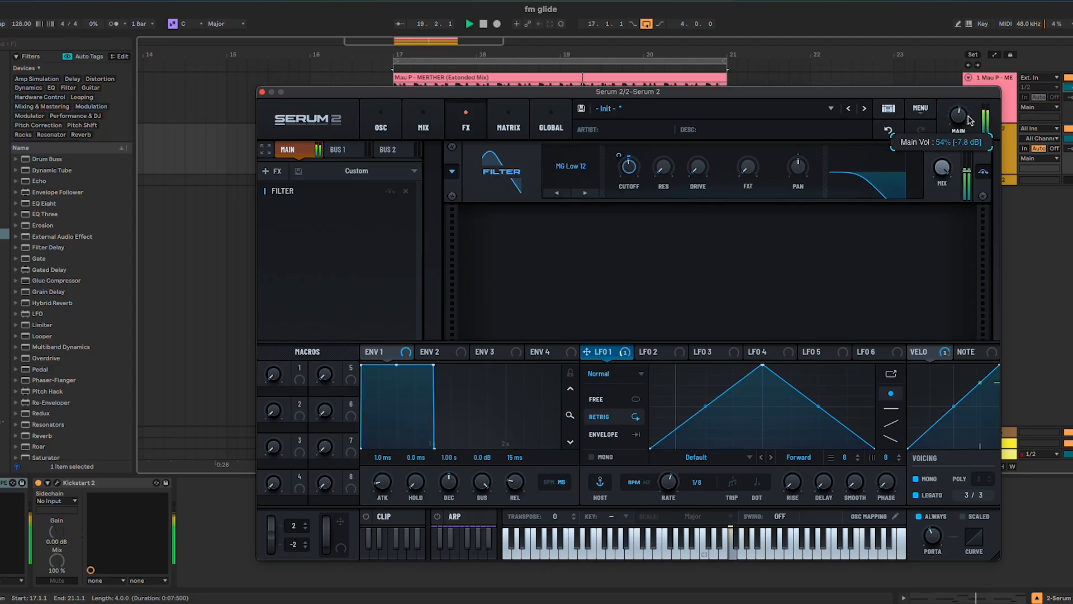
mouse_move(630, 166)
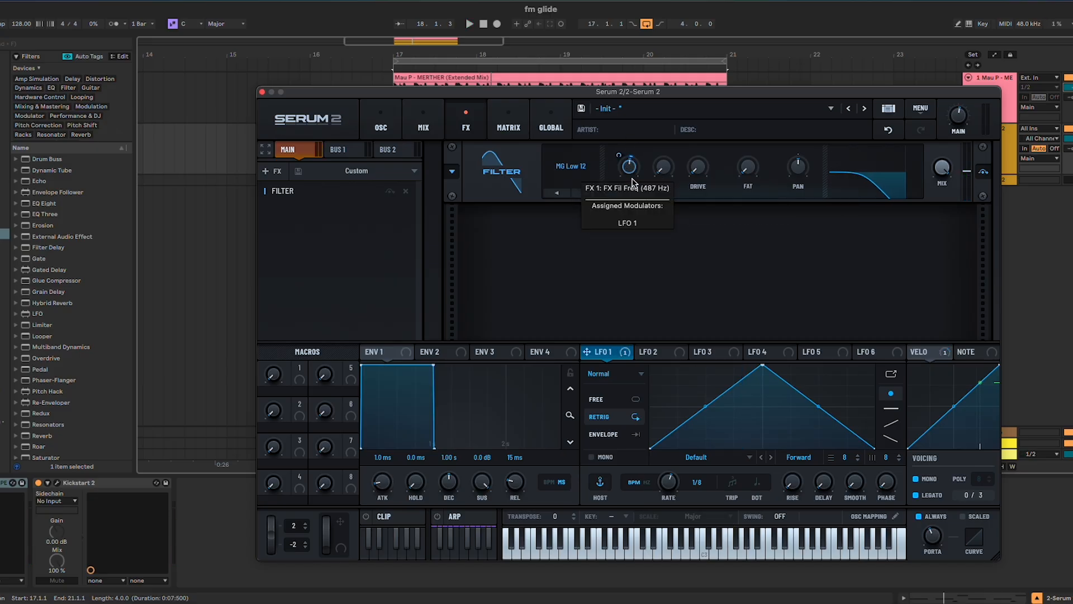
Bypass and re-enable the effect filter during playback to check its adjusted modulation
left_click(983, 172)
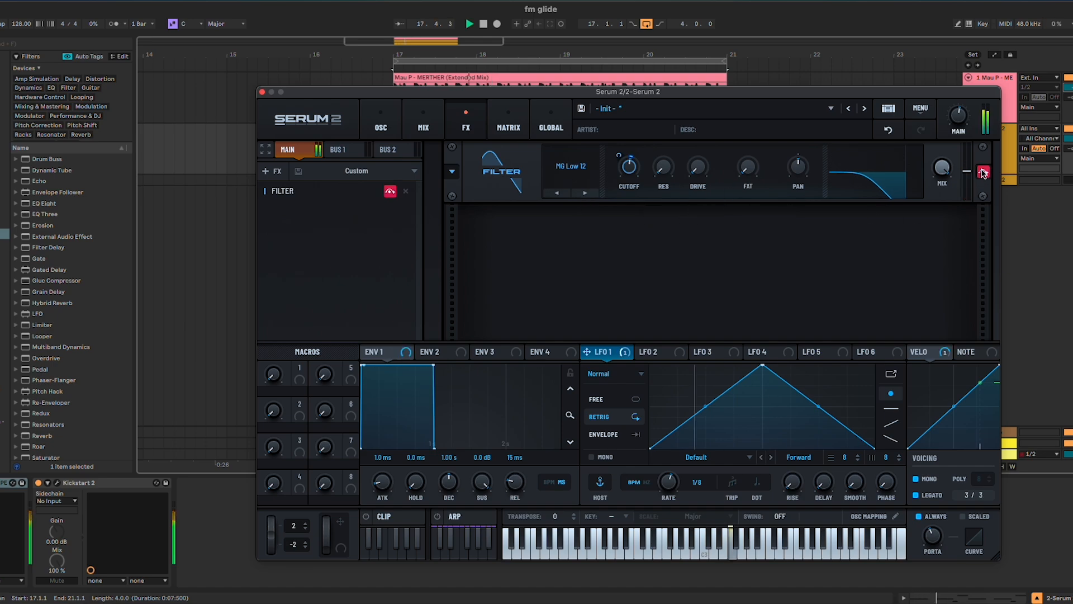
left_click(983, 172)
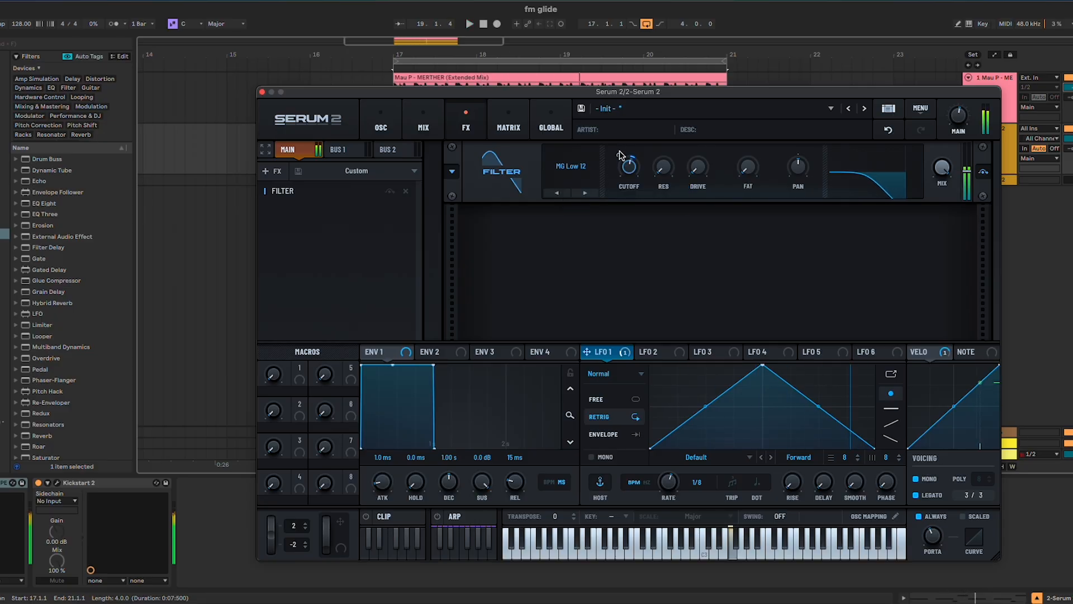
Add a Distortion effect after the filter, set it to Diode 1 with 27% drive, and play the loop
left_click(279, 173)
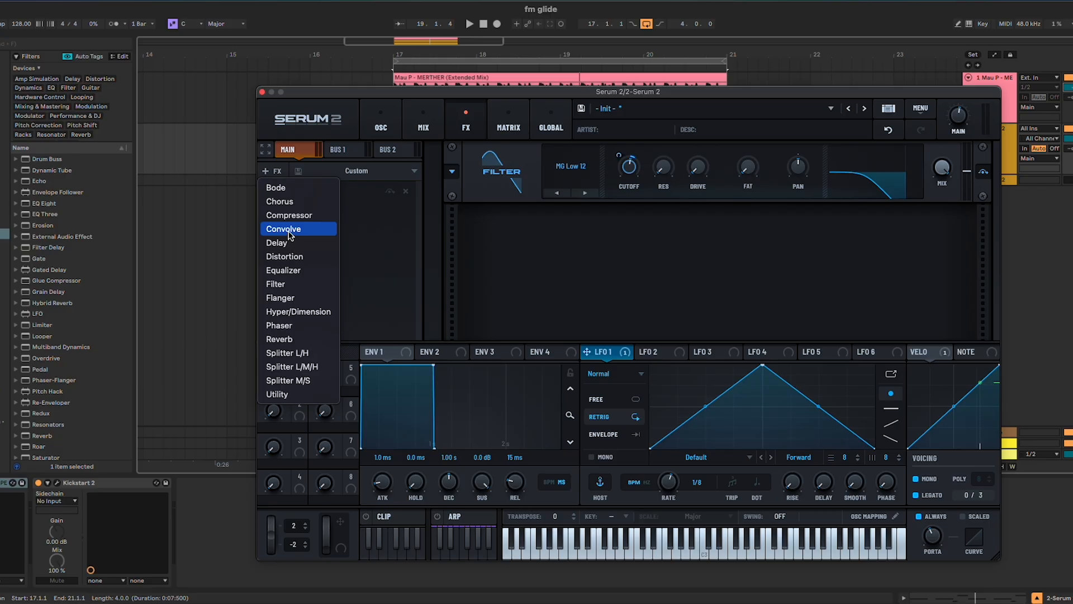
left_click(288, 257)
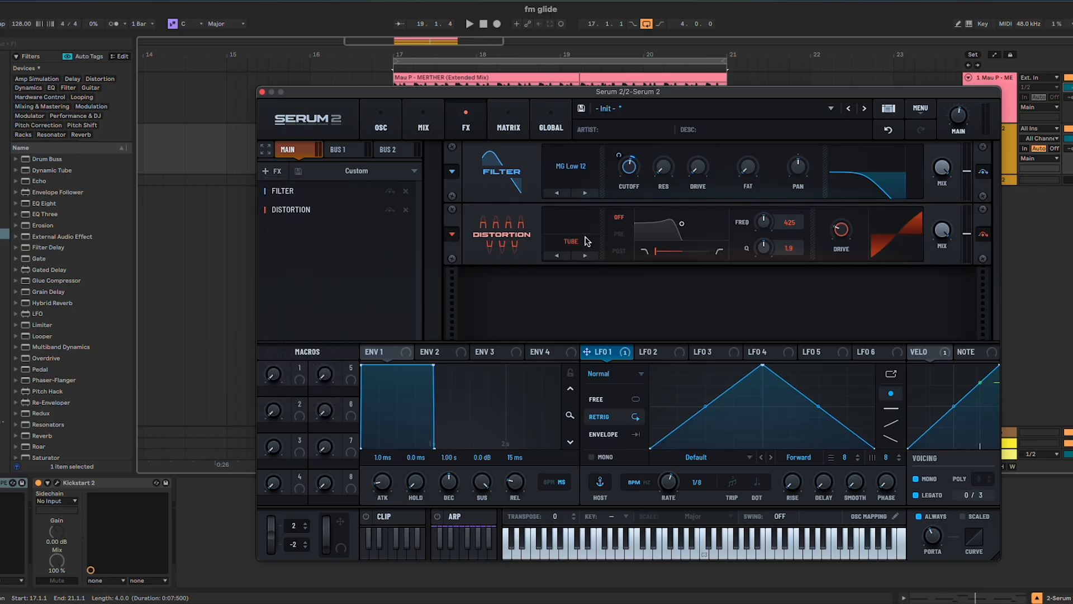
left_click(586, 241)
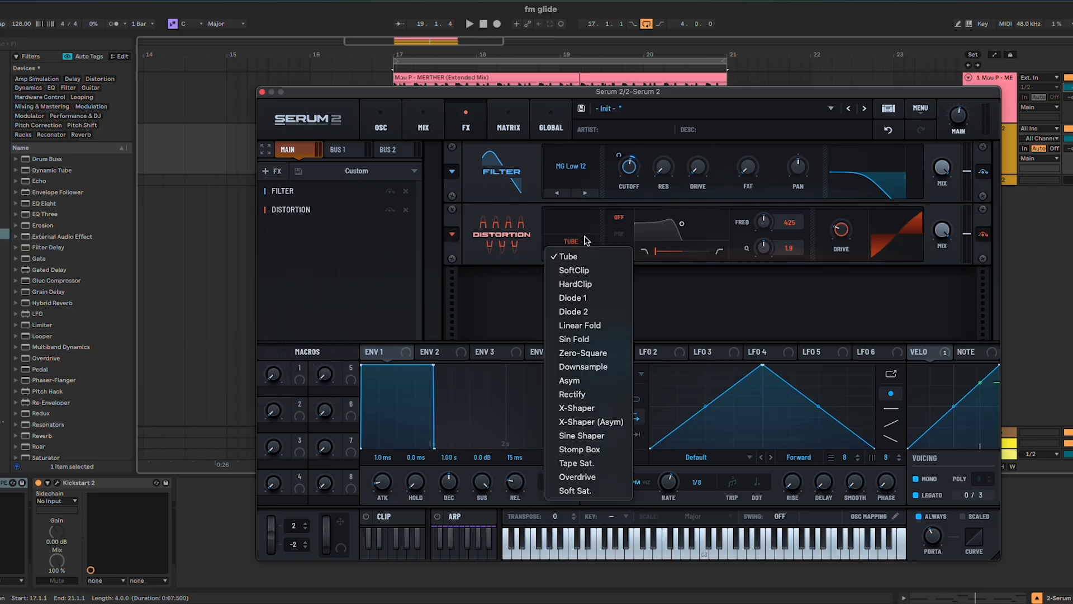
left_click(609, 297)
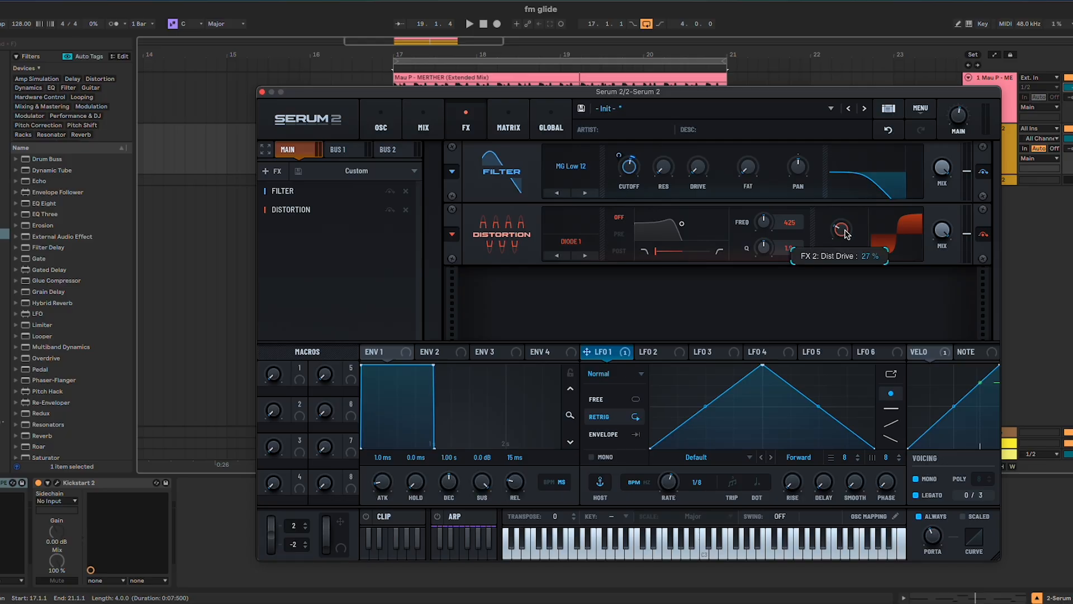
key("space")
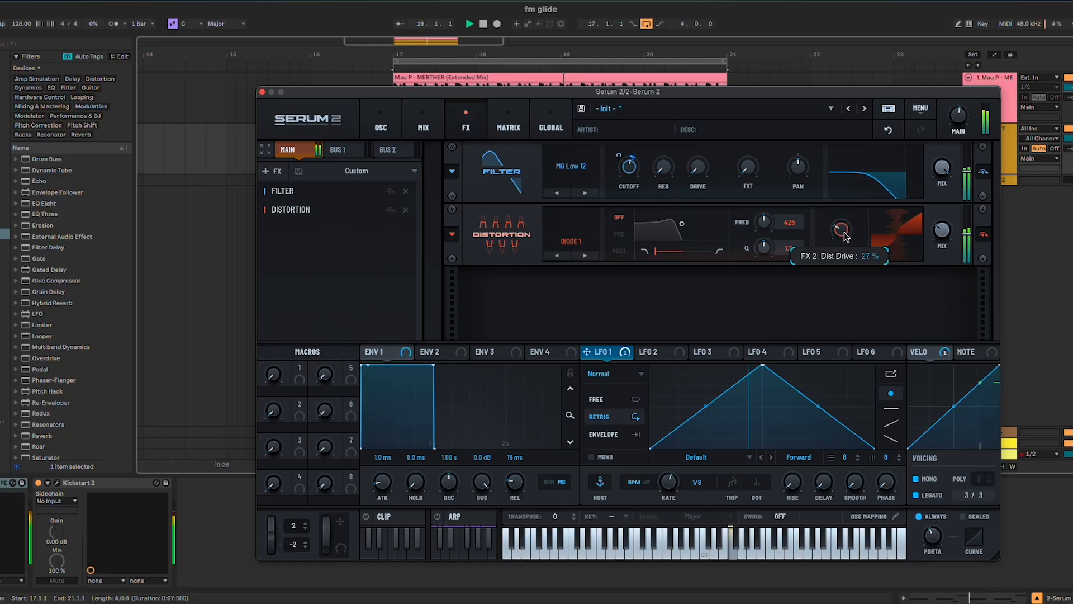
Lower the Distortion effect's drive to 23% during playback and stop the loop
left_click_drag(838, 236, 836, 238)
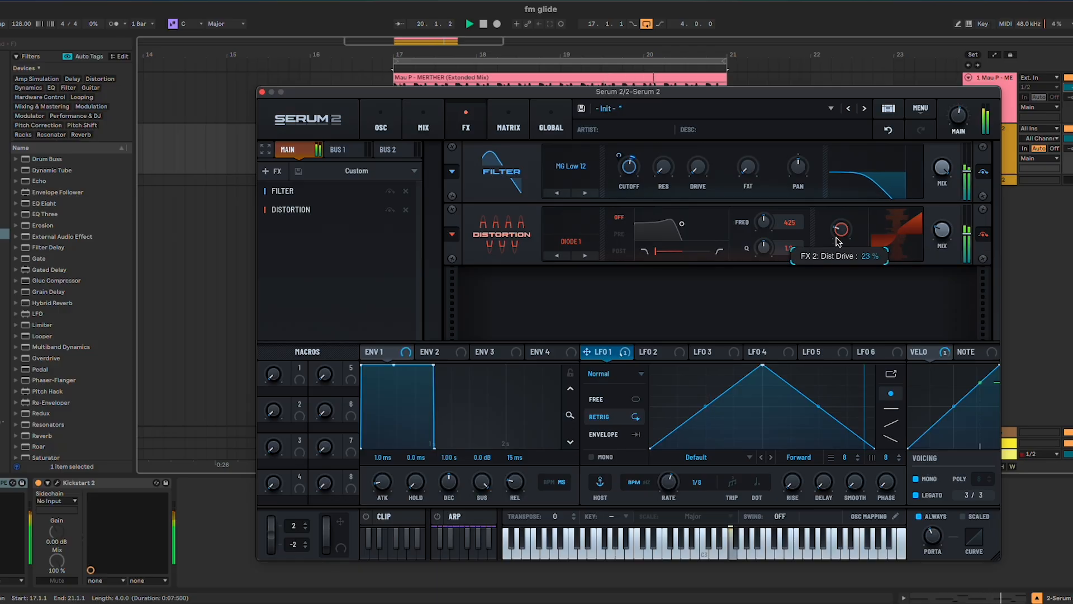
left_click_drag(934, 233, 933, 236)
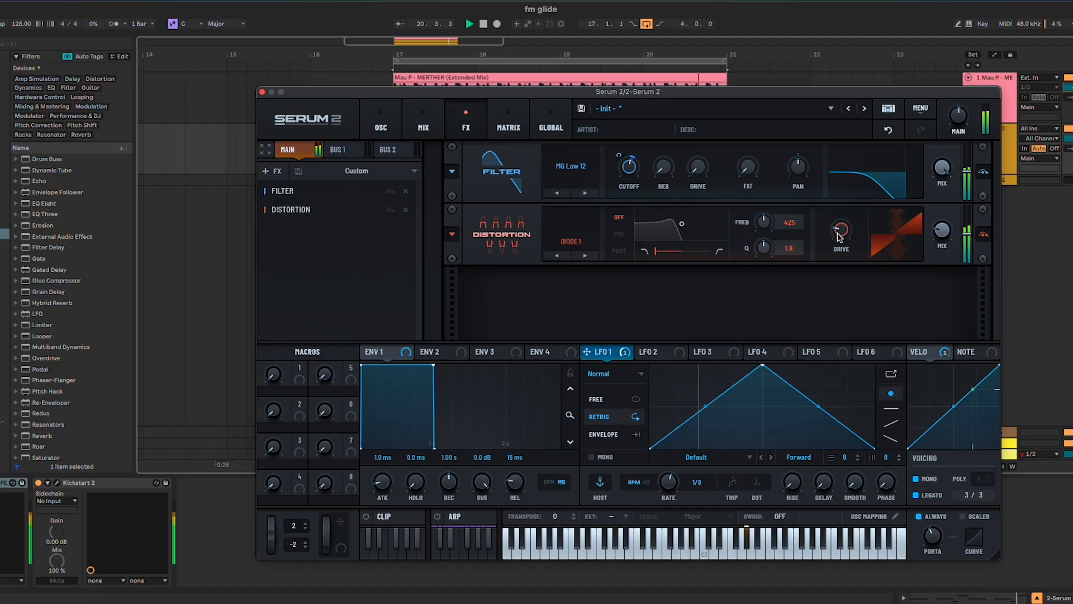
key("space")
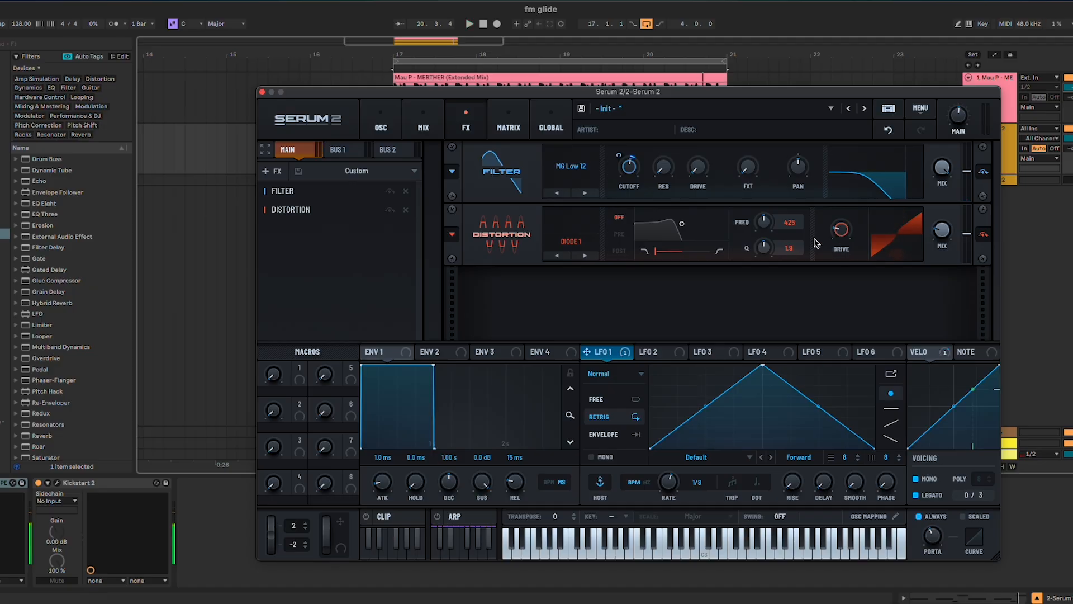
Enable the sub oscillator, set its octave to -3 and its level to about 68%, and start the loop
left_click(381, 126)
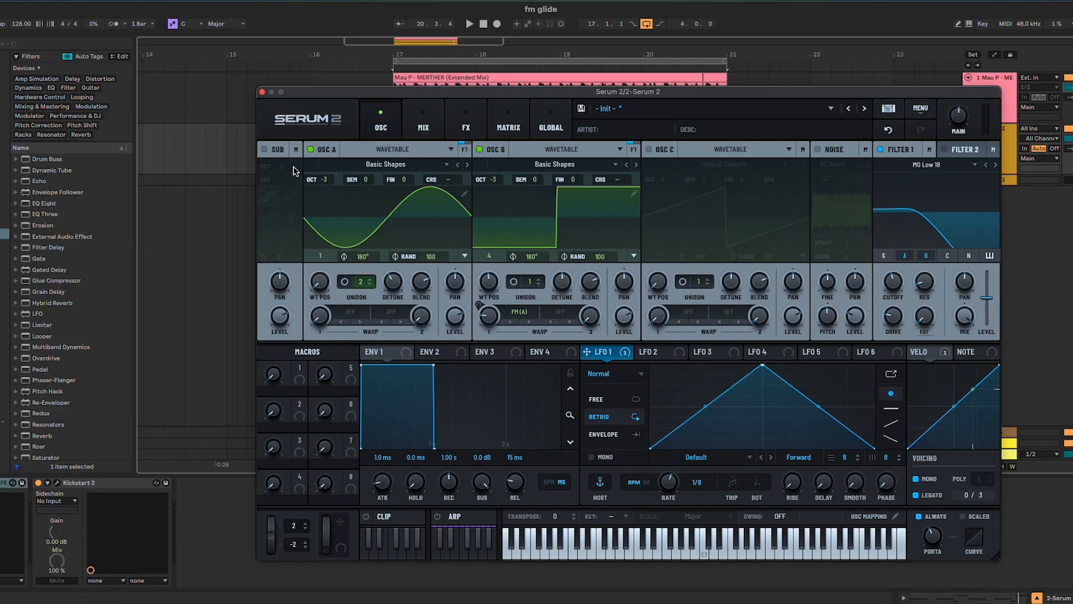
left_click(266, 149)
left_click_drag(280, 166, 281, 180)
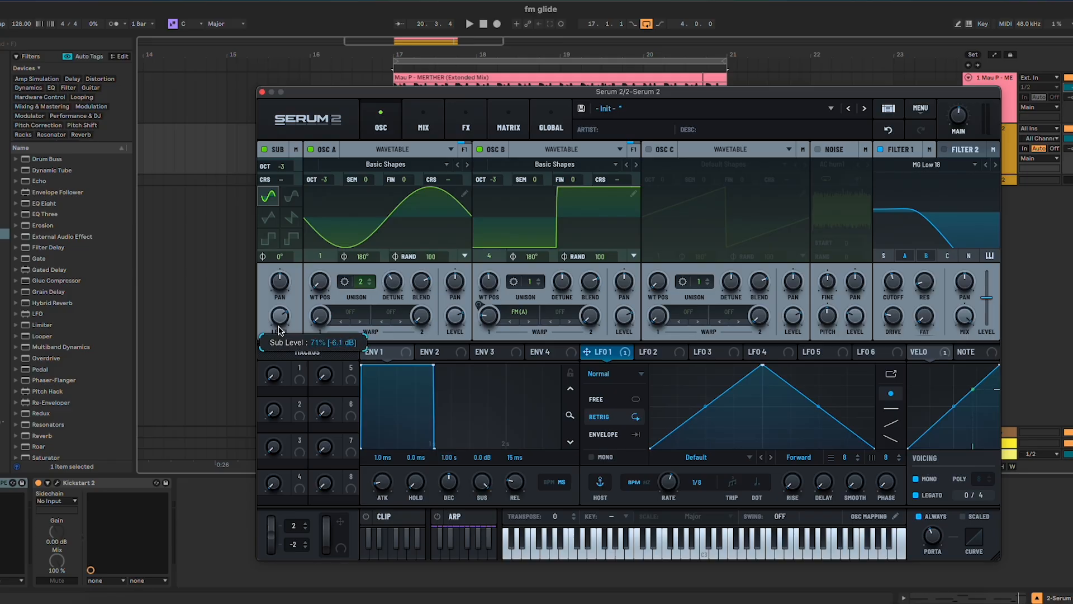
key("space")
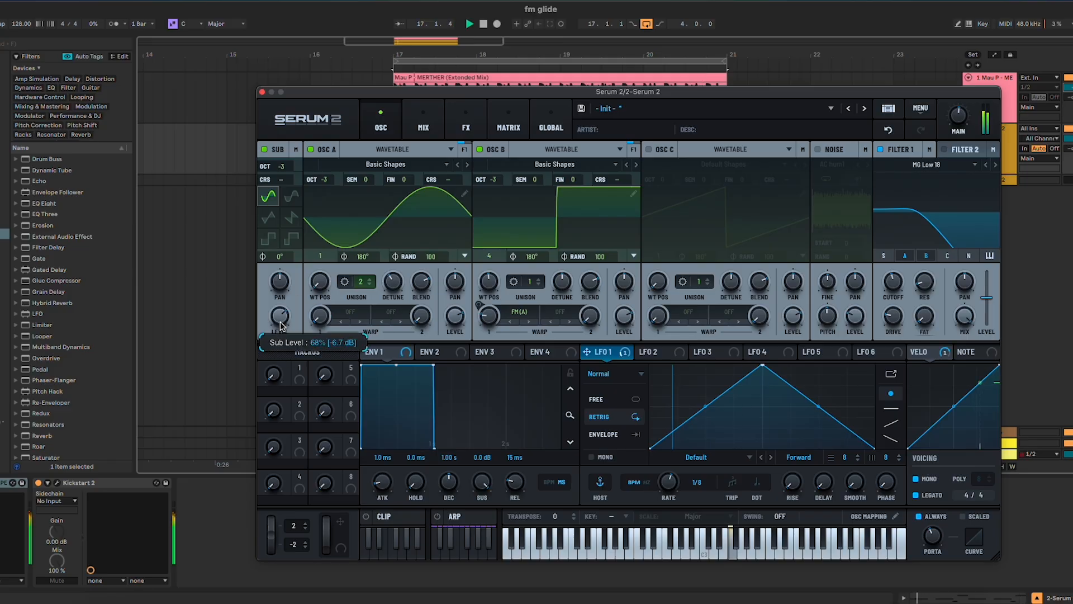
Route the sub through Filter 1 and raise its level to 100%, leaving the sub disabled after comparing the loop with and without it
left_click(265, 150)
left_click(884, 256)
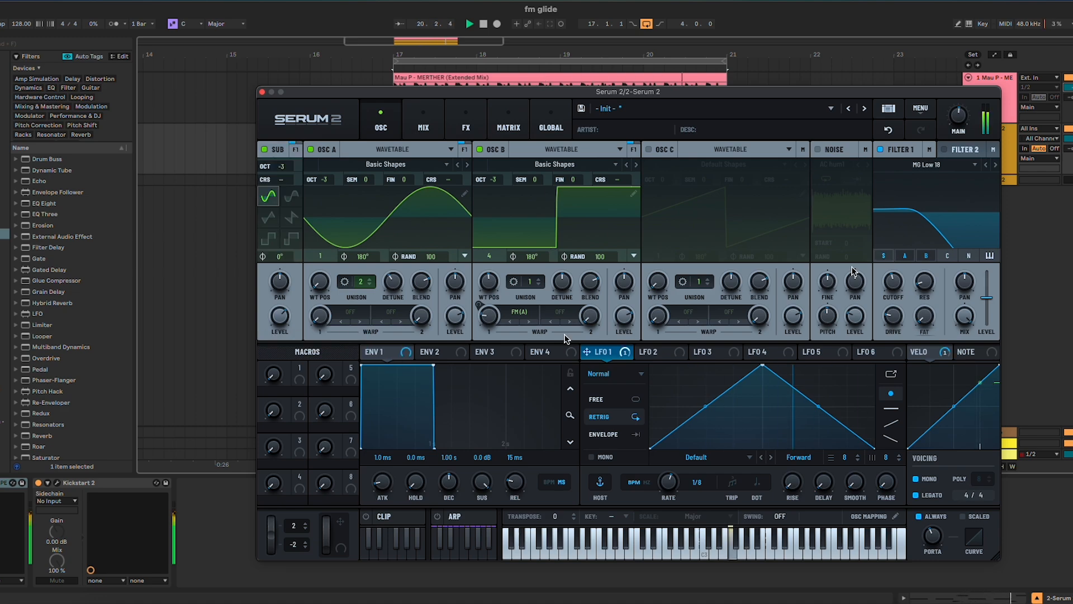
left_click(264, 149)
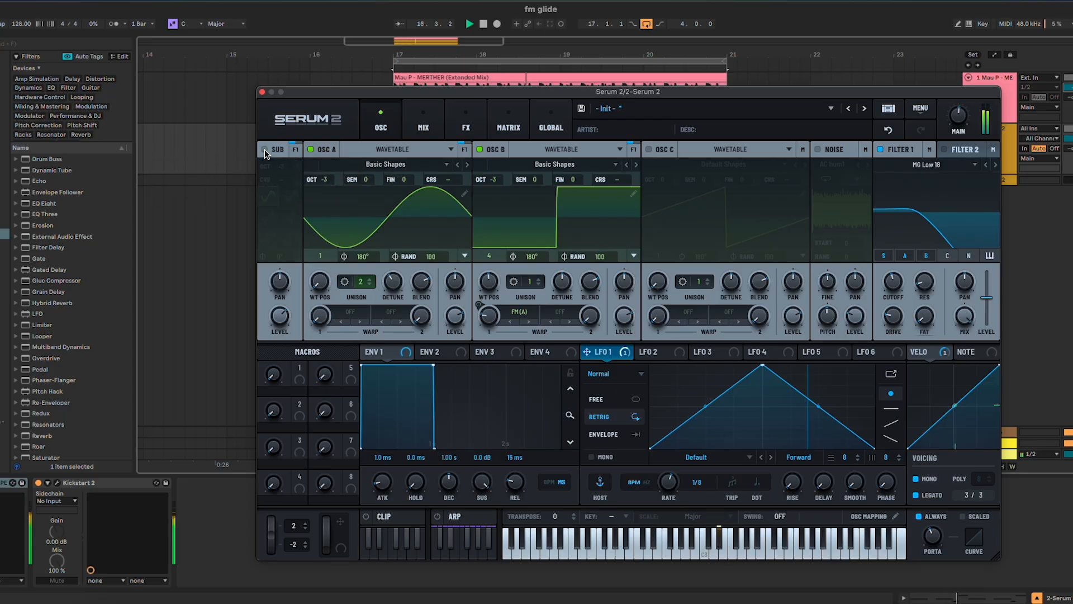
left_click(263, 149)
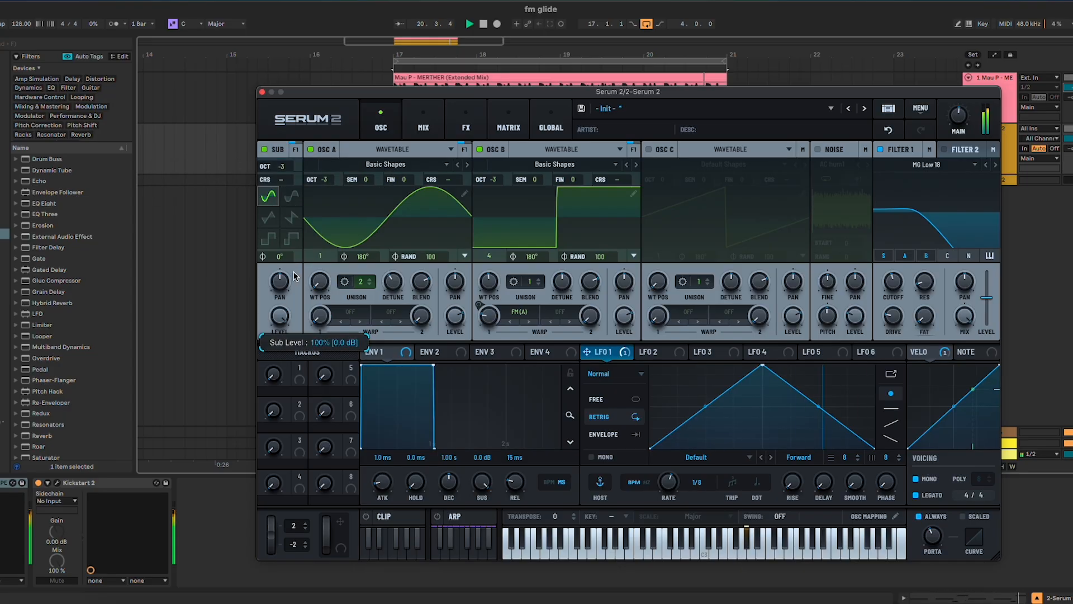
key("space")
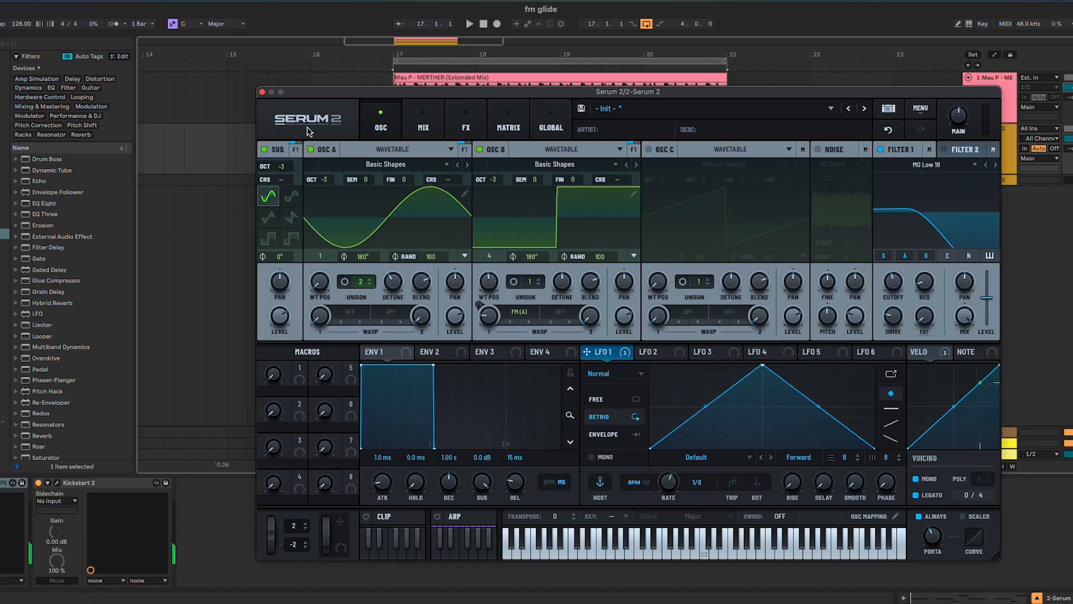
left_click(265, 150)
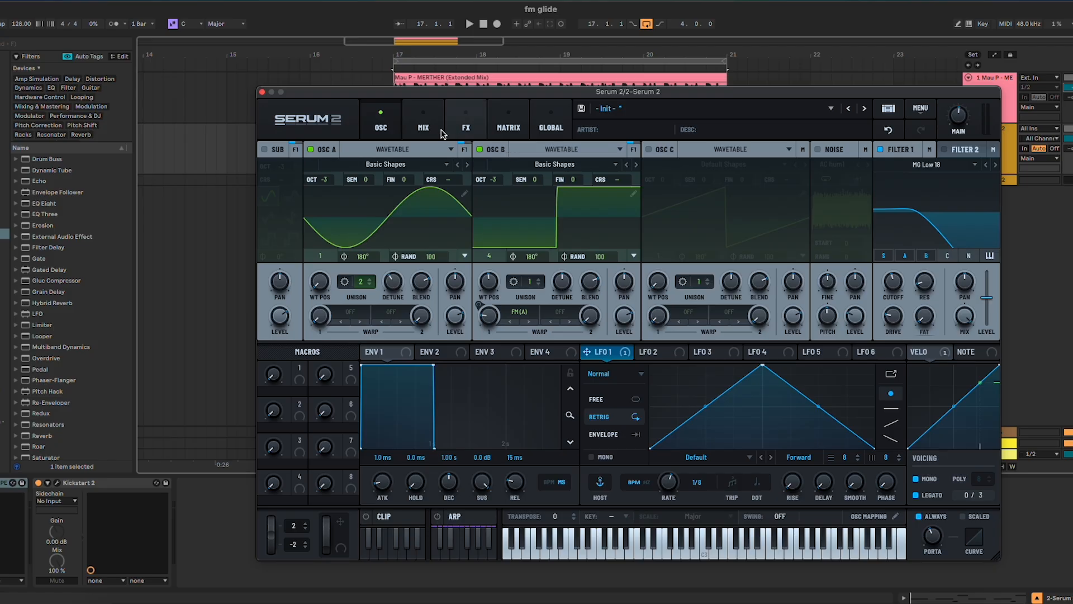
Move the synth window aside, switch from the Serum 2 track to the Mau P - MERTHER reference track, and play the reference from bar 17
left_click_drag(631, 92, 546, 90)
left_click(1069, 128)
left_click(1069, 77)
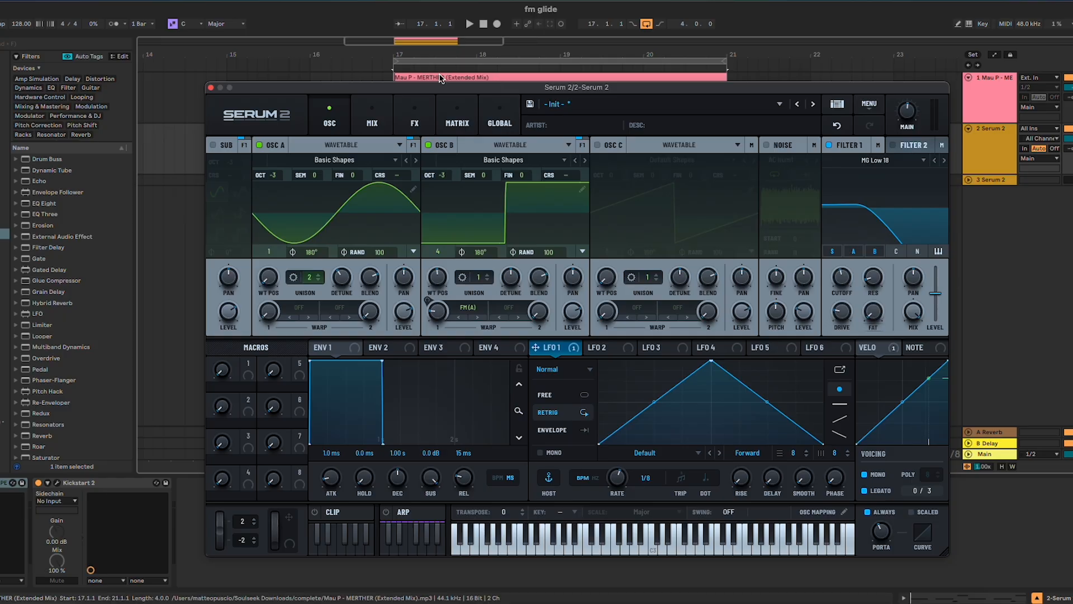
left_click_drag(436, 85, 419, 85)
left_click(390, 79)
key("space")
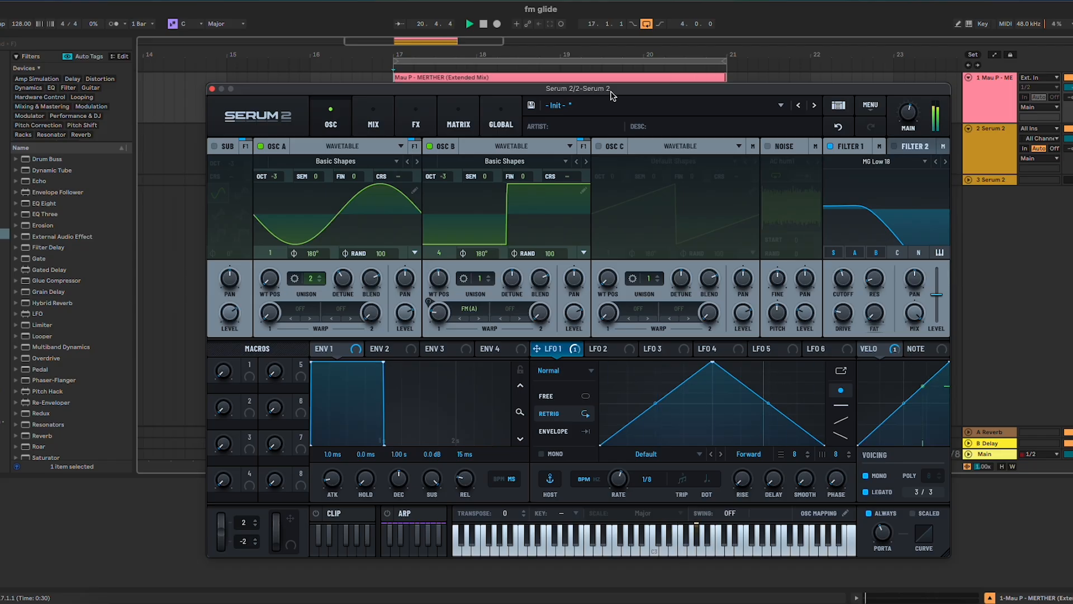
key("space")
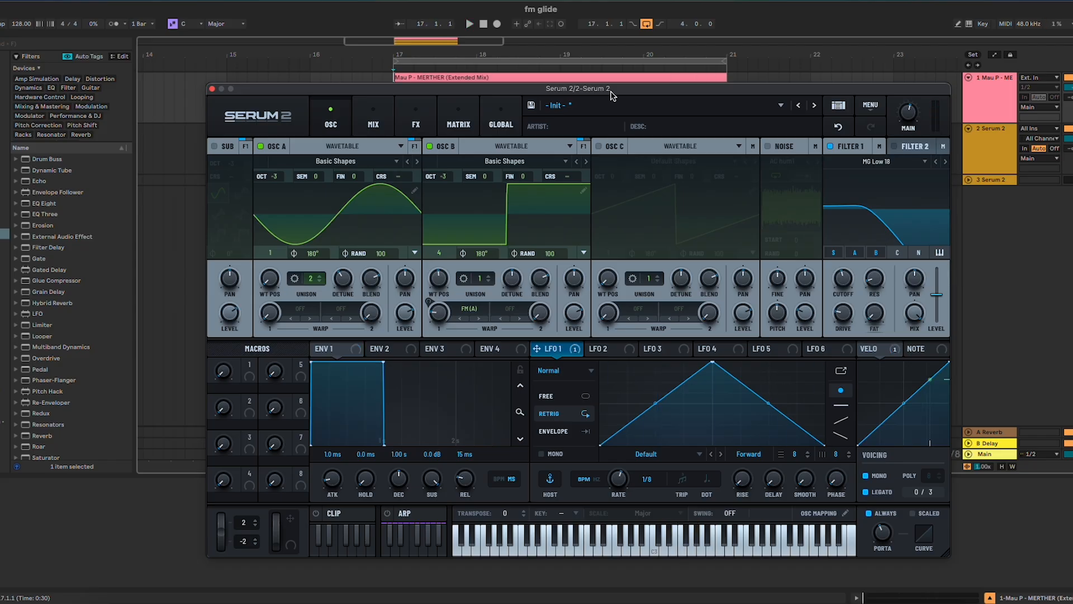